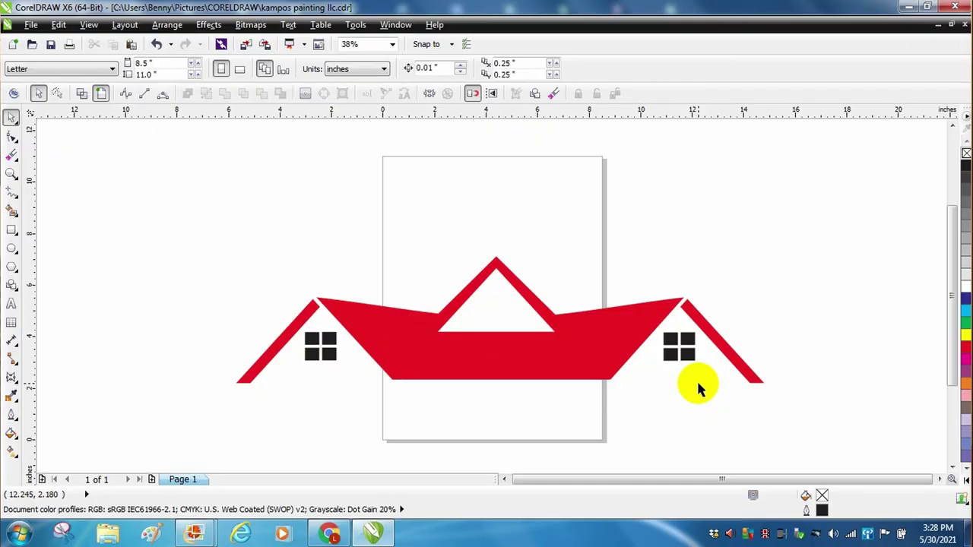
Step: Move the house's left window slightly toward the main roof, to x -2.32 inches
{"action": "left_click", "coordinate": [332, 349]}
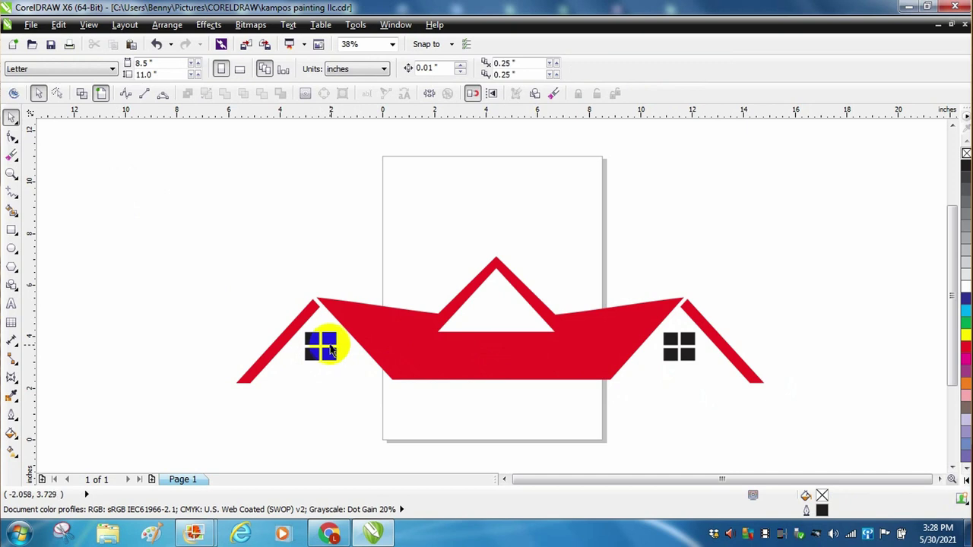
{"action": "left_click", "coordinate": [332, 348]}
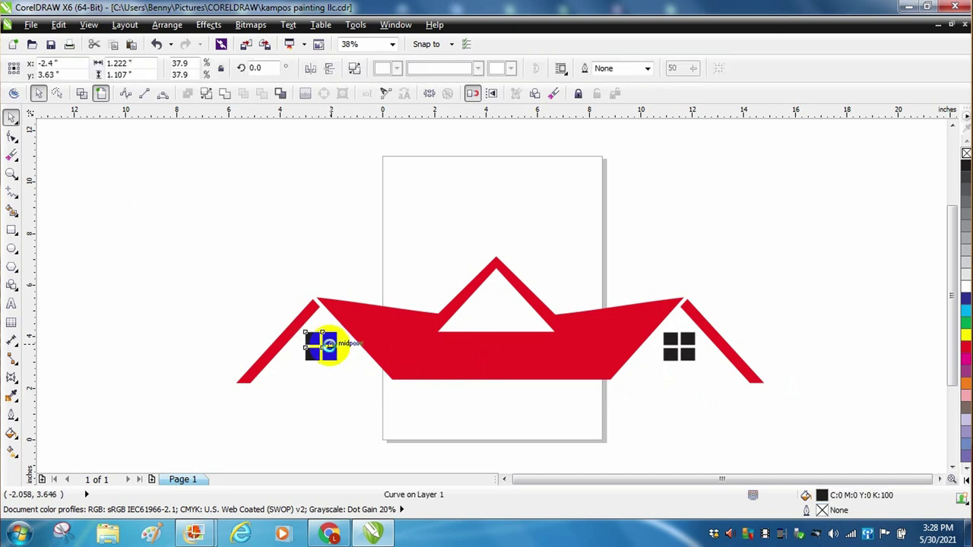
{"action": "left_click", "coordinate": [341, 398]}
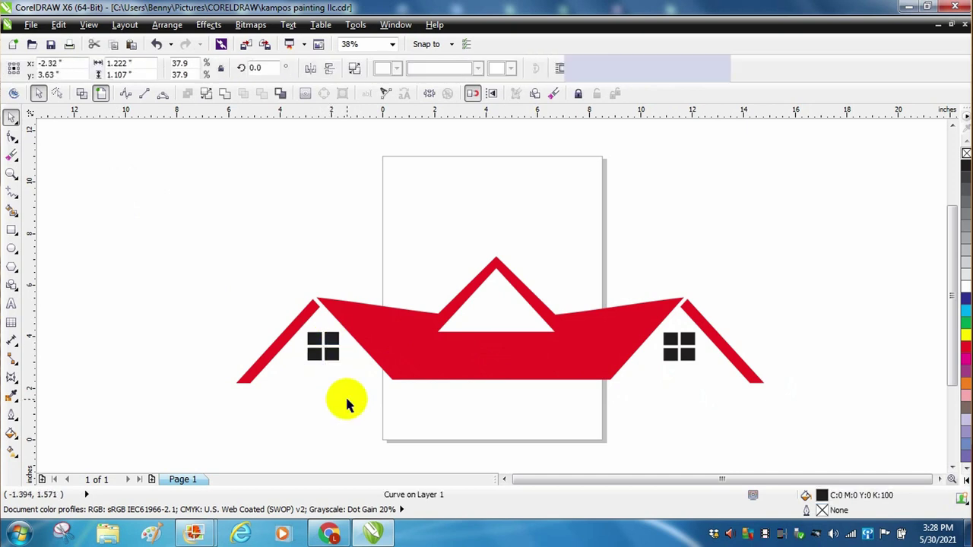
{"action": "left_click", "coordinate": [328, 349]}
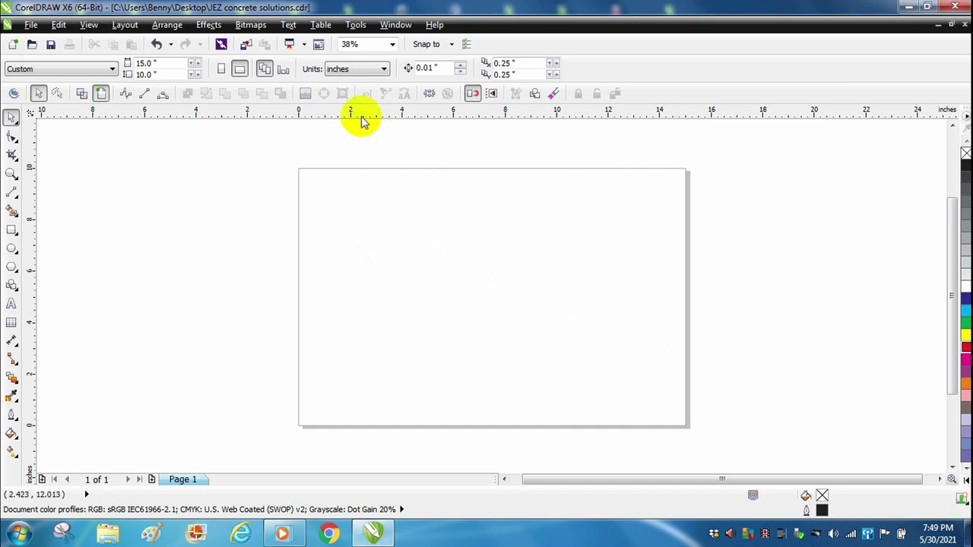
Step: Place a horizontal guideline at about y 8.2 inches and a vertical guideline at about x -1.2 inches
{"action": "left_click_drag", "start_coordinate": [359, 122], "coordinate": [358, 215]}
{"action": "left_click", "coordinate": [368, 276]}
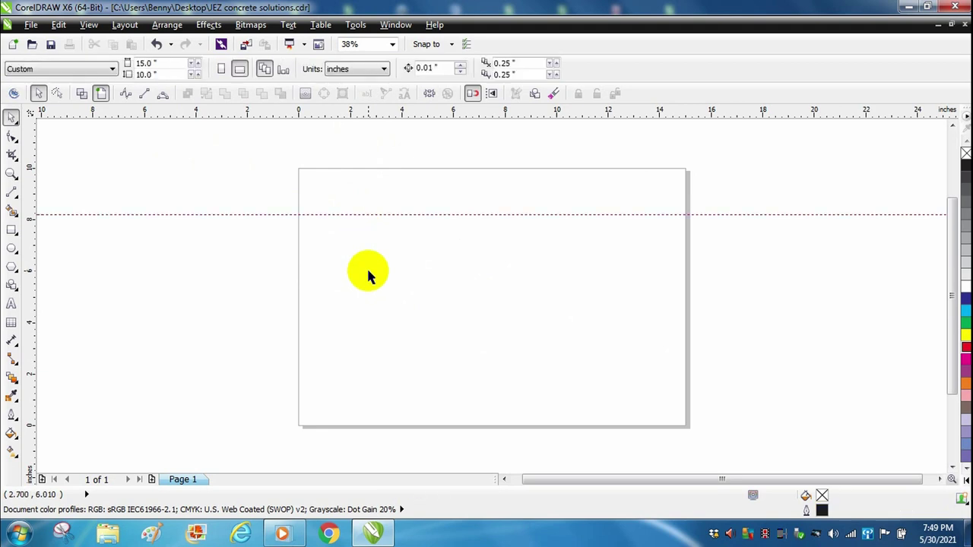
{"action": "left_click_drag", "start_coordinate": [36, 247], "coordinate": [268, 239]}
{"action": "left_click", "coordinate": [389, 276]}
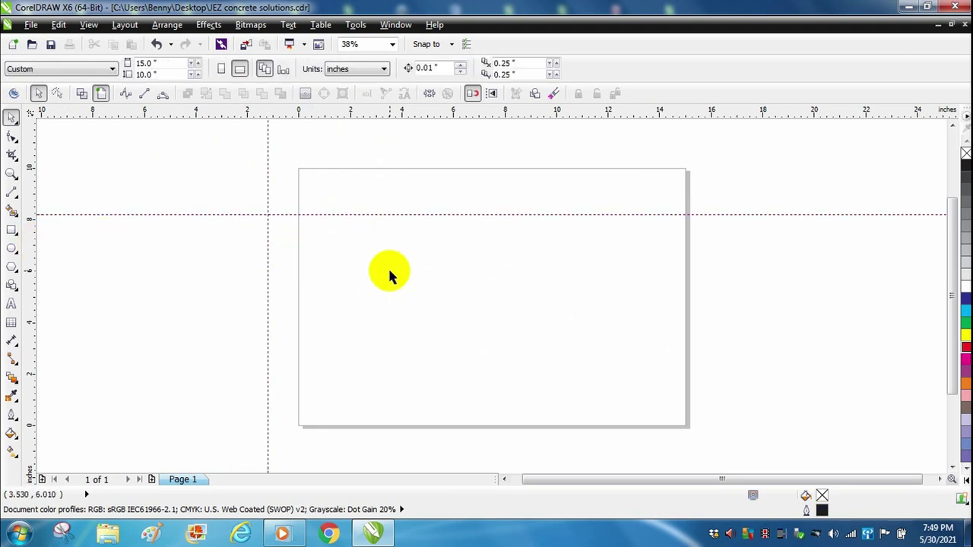
Step: Delete the horizontal guideline across the page and the vertical guideline beside it
{"action": "left_click", "coordinate": [357, 216]}
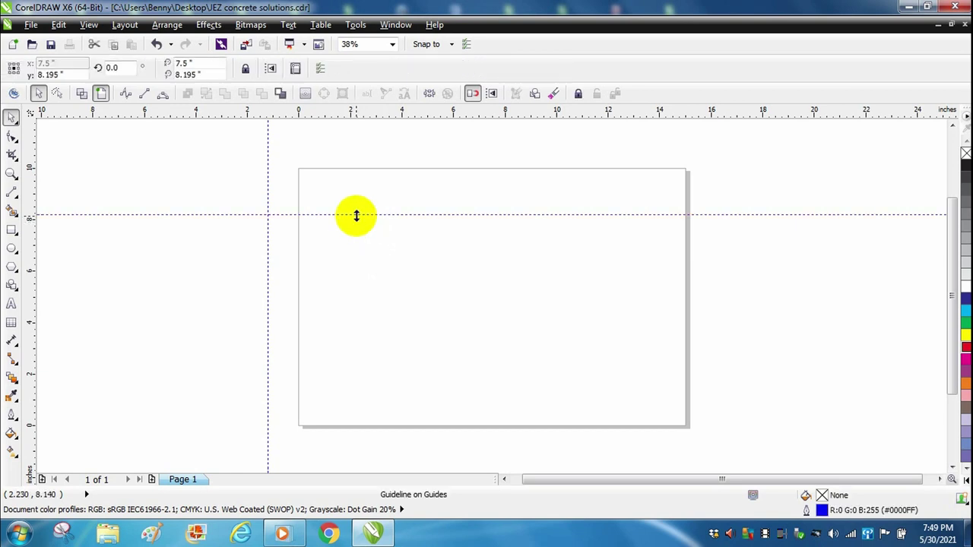
{"action": "key", "text": "Delete"}
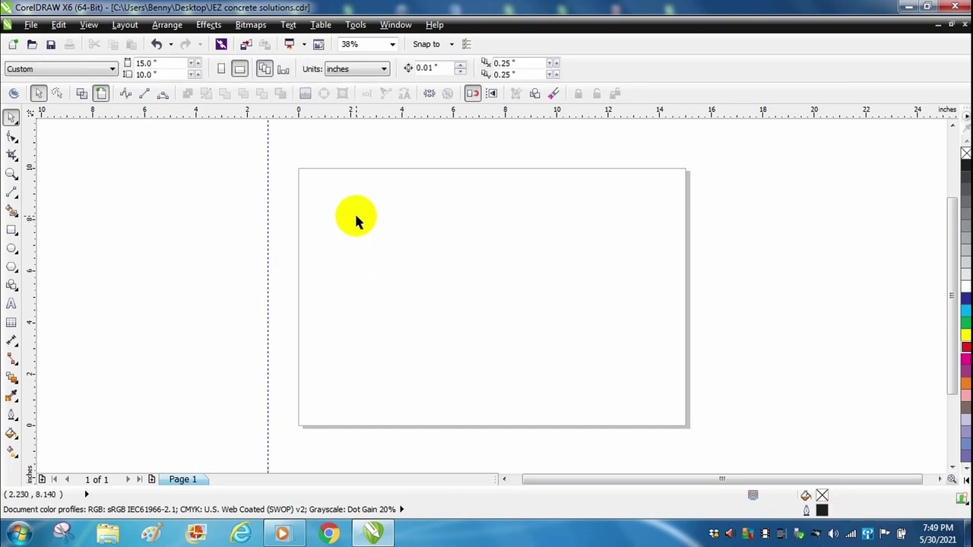
{"action": "left_click", "coordinate": [266, 168]}
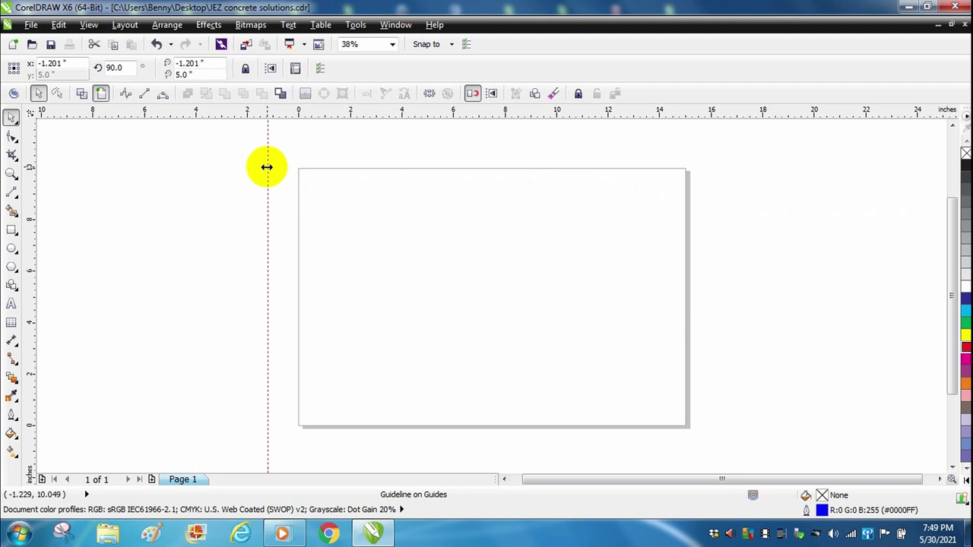
{"action": "key", "text": "Delete"}
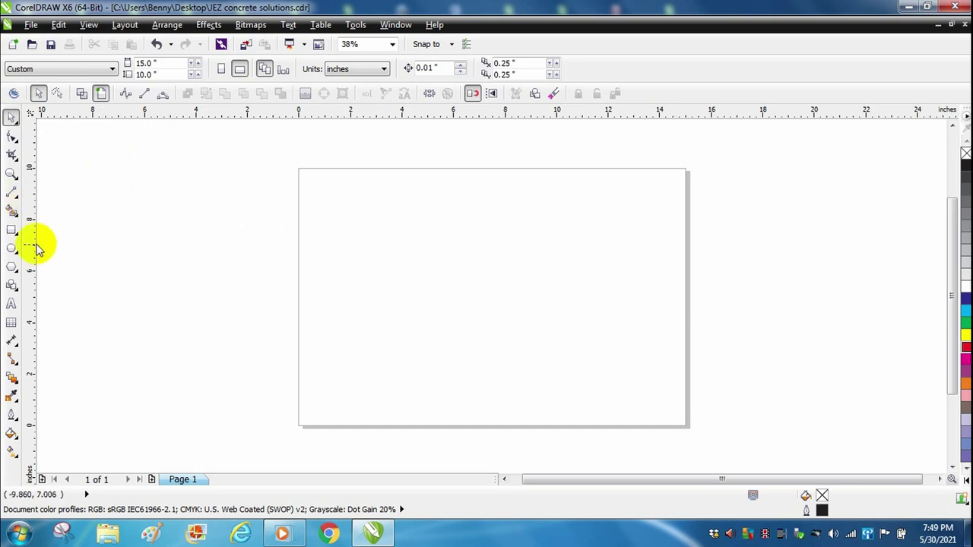
Step: Draw a rectangle about 6.2 by 5 inches left of the page and an ellipse about 5.4 by 4.8 inches on the page
{"action": "left_click", "coordinate": [12, 231]}
{"action": "left_click_drag", "start_coordinate": [89, 203], "coordinate": [248, 330]}
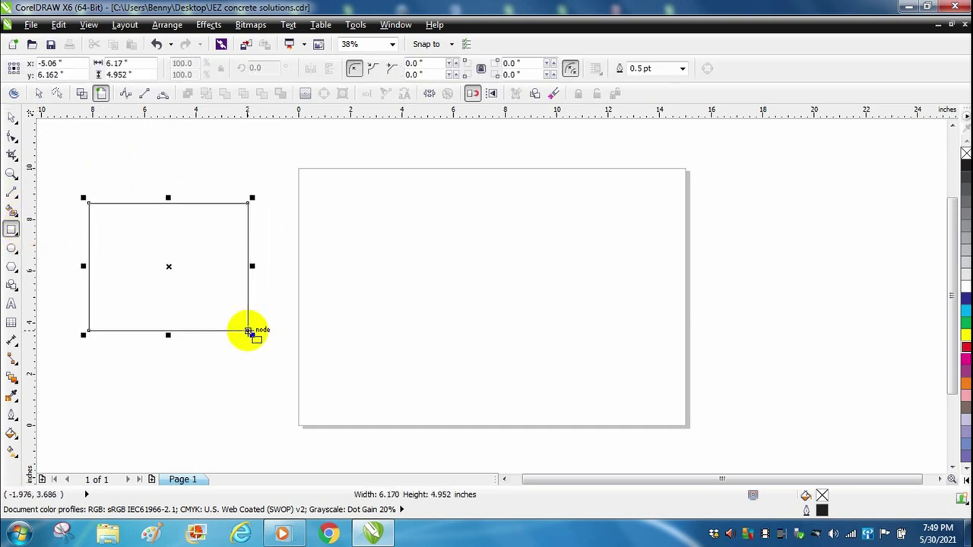
{"action": "left_click", "coordinate": [12, 249]}
{"action": "left_click_drag", "start_coordinate": [331, 193], "coordinate": [472, 319]}
Step: Draw a three-sided polygon about 6.5 by 4.5 inches right of the ellipse and a five-pointed star about 5.9 by 5.3 inches beyond it
{"action": "left_click", "coordinate": [11, 268]}
{"action": "left_click_drag", "start_coordinate": [525, 199], "coordinate": [702, 320]}
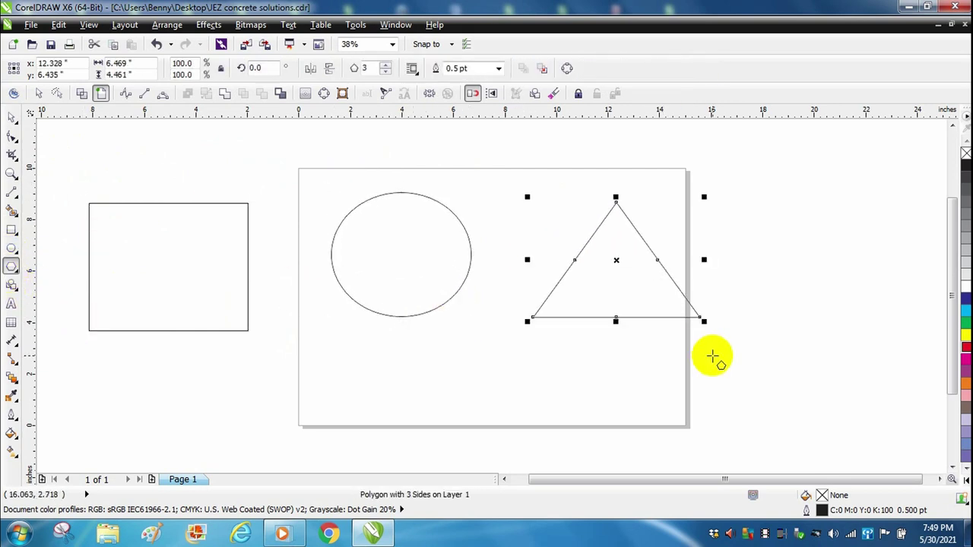
{"action": "left_click", "coordinate": [20, 275]}
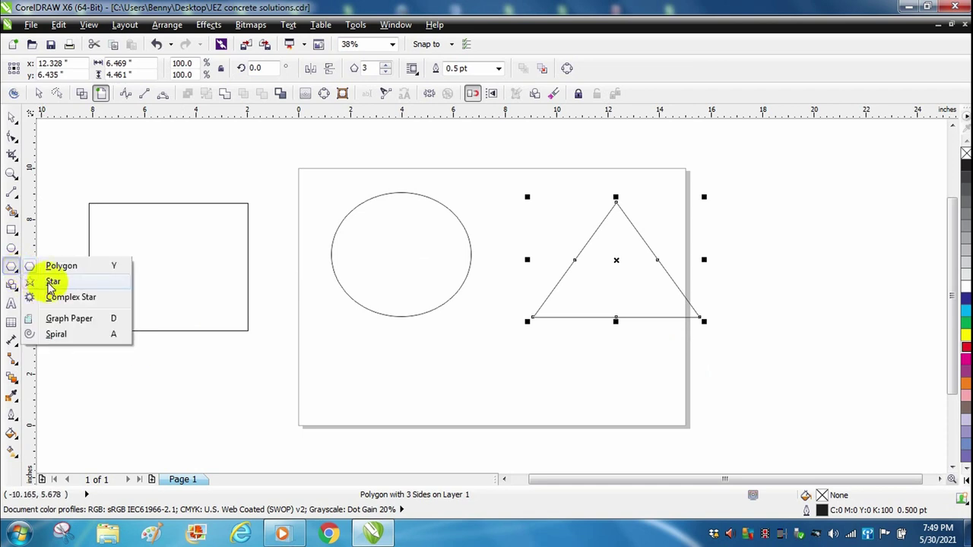
{"action": "left_click", "coordinate": [50, 288]}
{"action": "left_click_drag", "start_coordinate": [762, 190], "coordinate": [921, 332]}
Step: Move the rectangle, triangle and star inward so the four shapes sit close together in a row
{"action": "key", "text": "space"}
{"action": "left_click_drag", "start_coordinate": [199, 227], "coordinate": [256, 208]}
{"action": "left_click", "coordinate": [601, 241]}
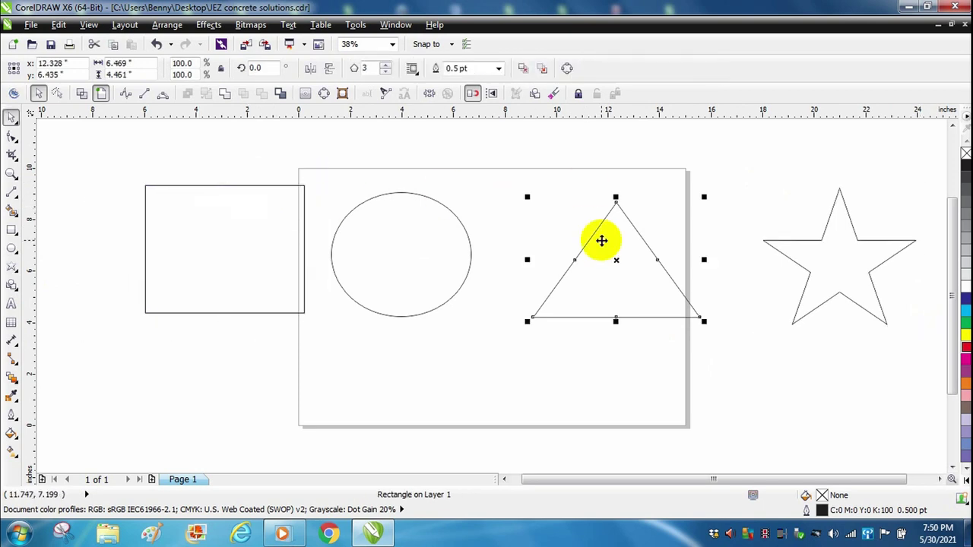
{"action": "left_click_drag", "start_coordinate": [601, 241], "coordinate": [541, 236]}
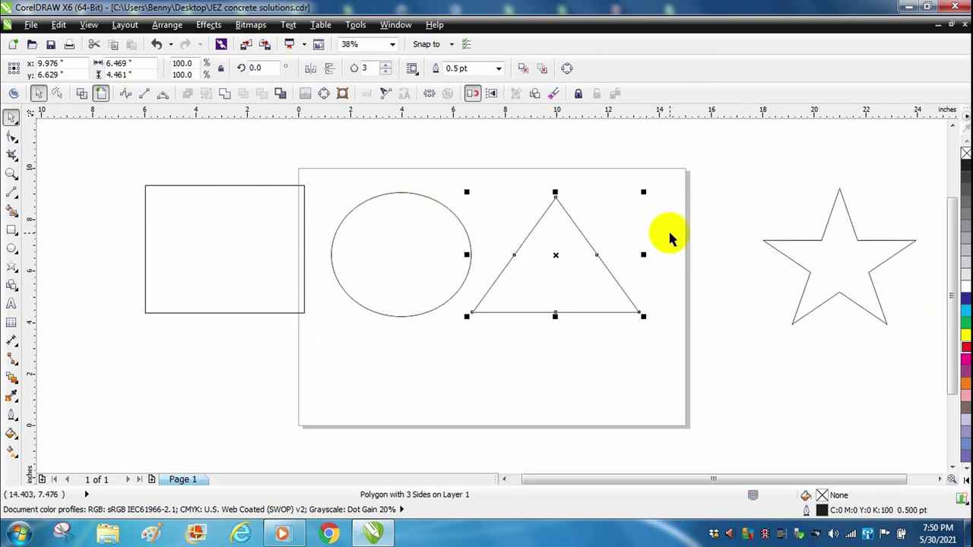
{"action": "left_click", "coordinate": [799, 248]}
{"action": "left_click", "coordinate": [827, 246]}
{"action": "left_click_drag", "start_coordinate": [827, 245], "coordinate": [706, 237]}
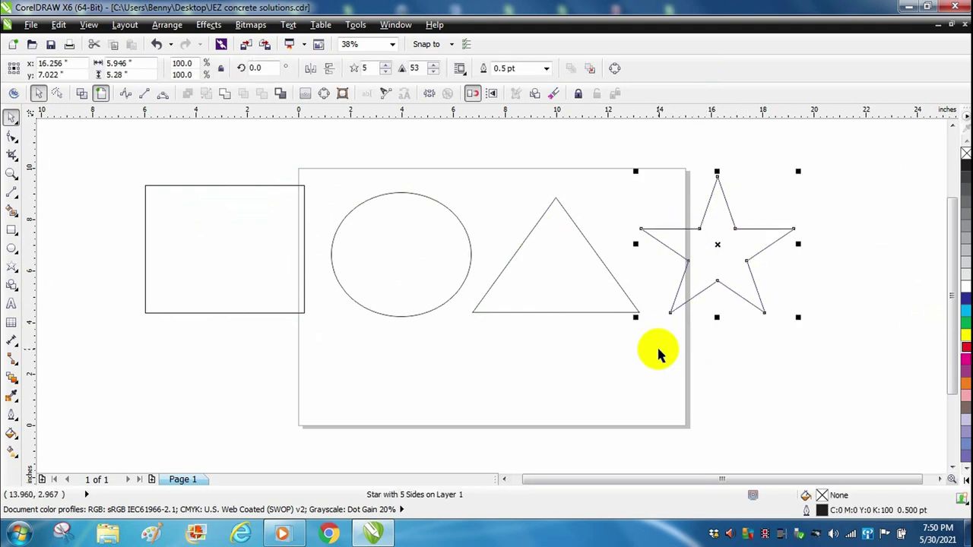
{"action": "left_click", "coordinate": [658, 354]}
Step: Try to draw a nearly horizontal parallel dimension about 19.6 inches long beneath the row of shapes
{"action": "left_click", "coordinate": [12, 343]}
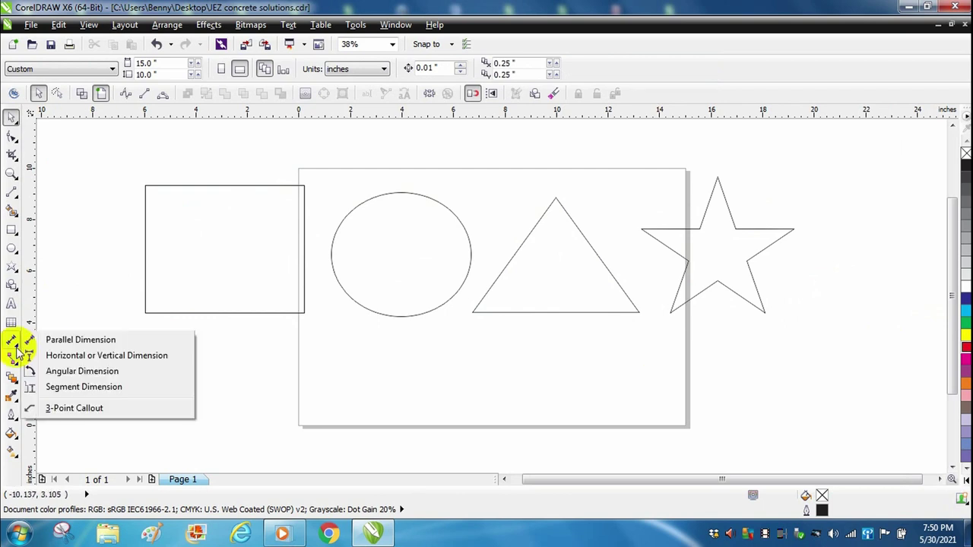
{"action": "left_click", "coordinate": [52, 315]}
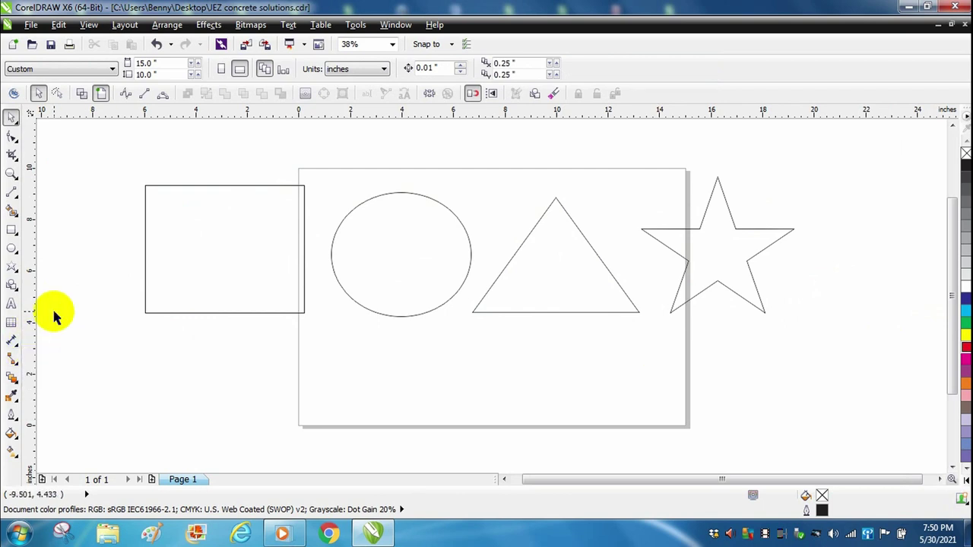
{"action": "left_click", "coordinate": [12, 344]}
{"action": "left_click_drag", "start_coordinate": [126, 347], "coordinate": [631, 350]}
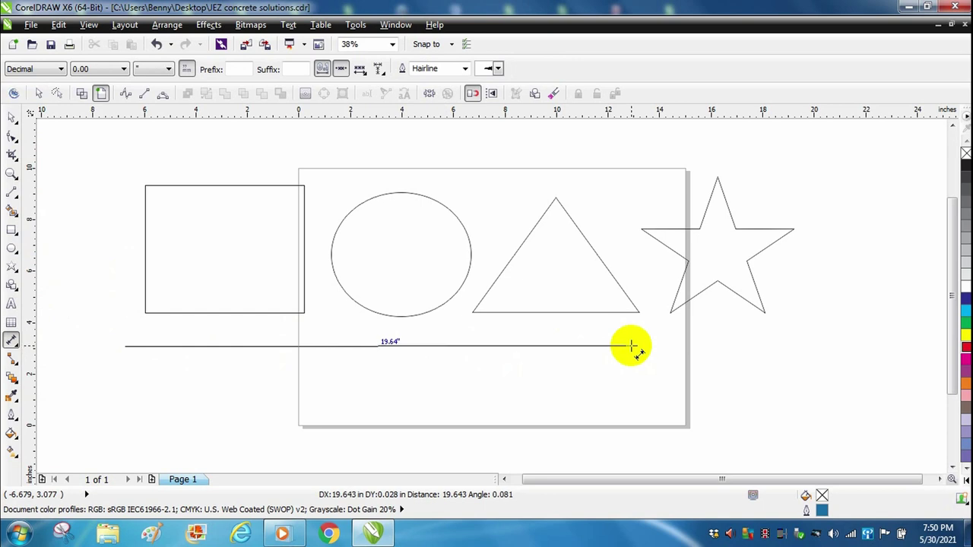
{"action": "left_click_drag", "start_coordinate": [631, 346], "coordinate": [631, 346]}
{"action": "key", "text": "ctrl+z"}
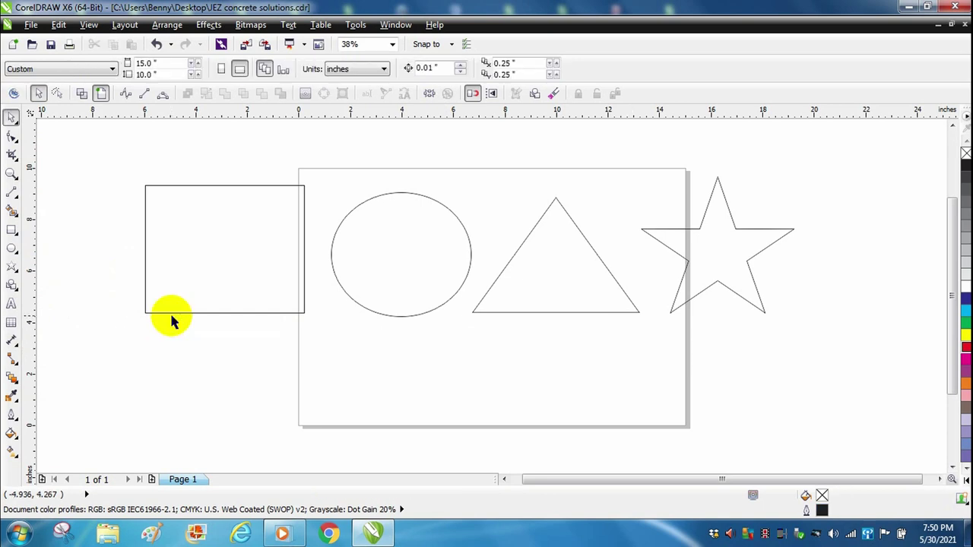
Step: Draw three straight connectors forming a closed triangle about 14.2 by 2.5 inches beneath the row of shapes
{"action": "left_click", "coordinate": [16, 358]}
{"action": "left_click_drag", "start_coordinate": [176, 378], "coordinate": [417, 336]}
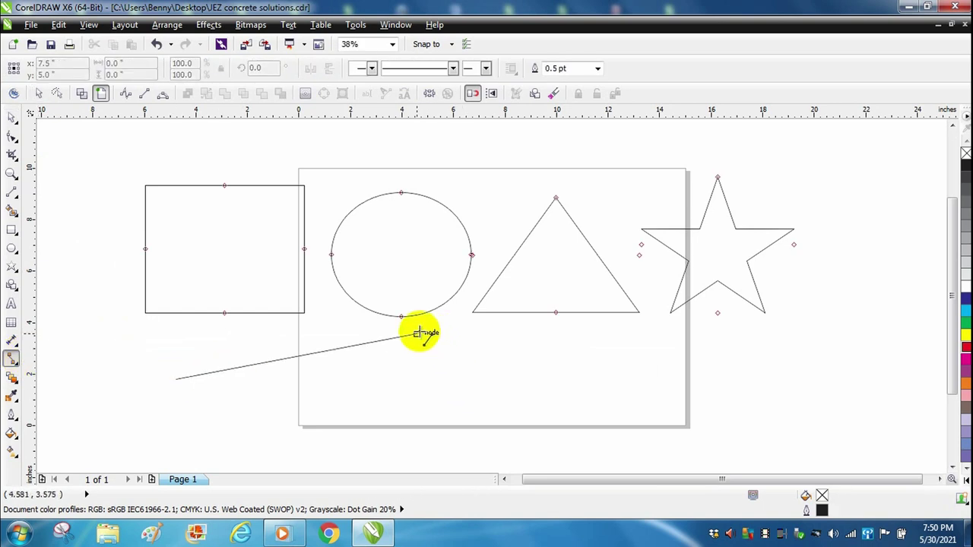
{"action": "left_click", "coordinate": [417, 334]}
{"action": "double_click", "coordinate": [542, 397]}
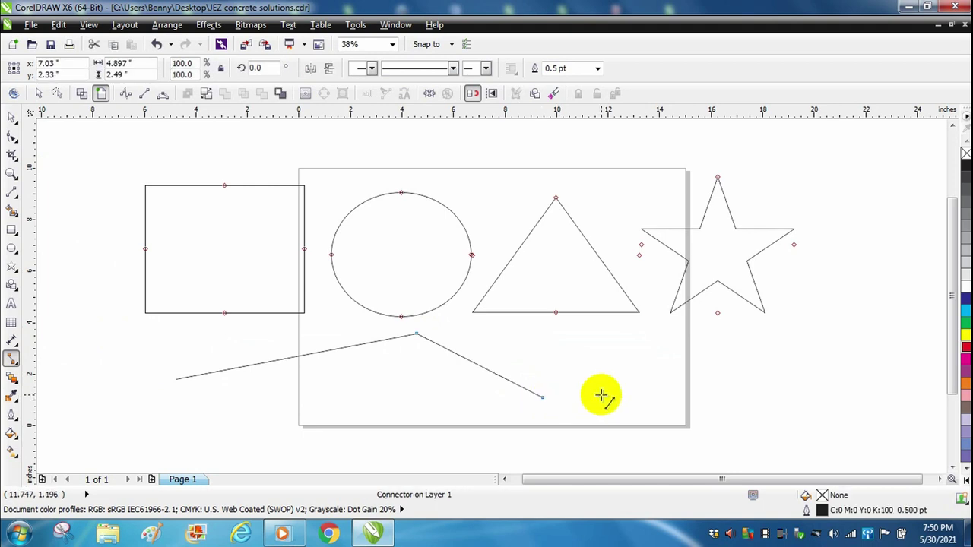
{"action": "left_click_drag", "start_coordinate": [545, 397], "coordinate": [176, 380]}
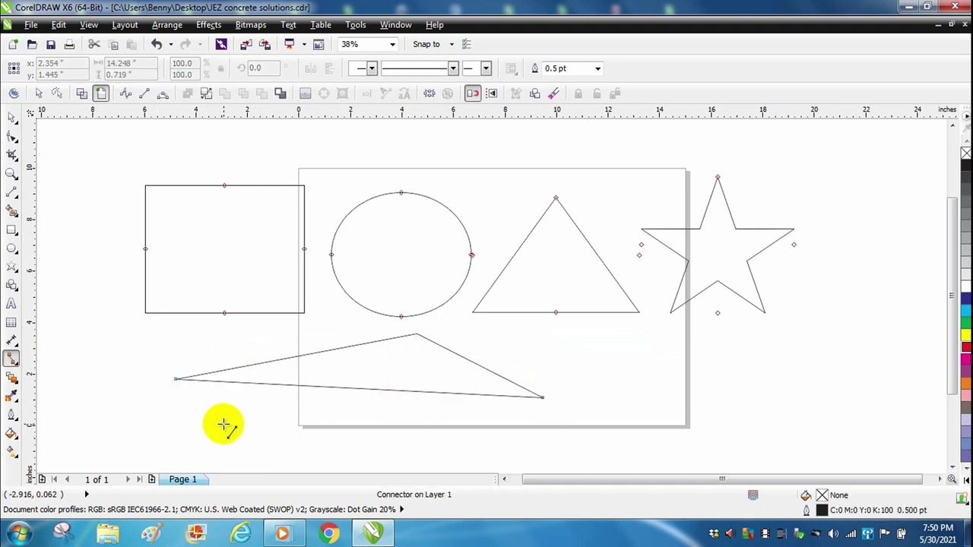
Step: Delete the three connector lines beneath the row of shapes
{"action": "left_click", "coordinate": [10, 124]}
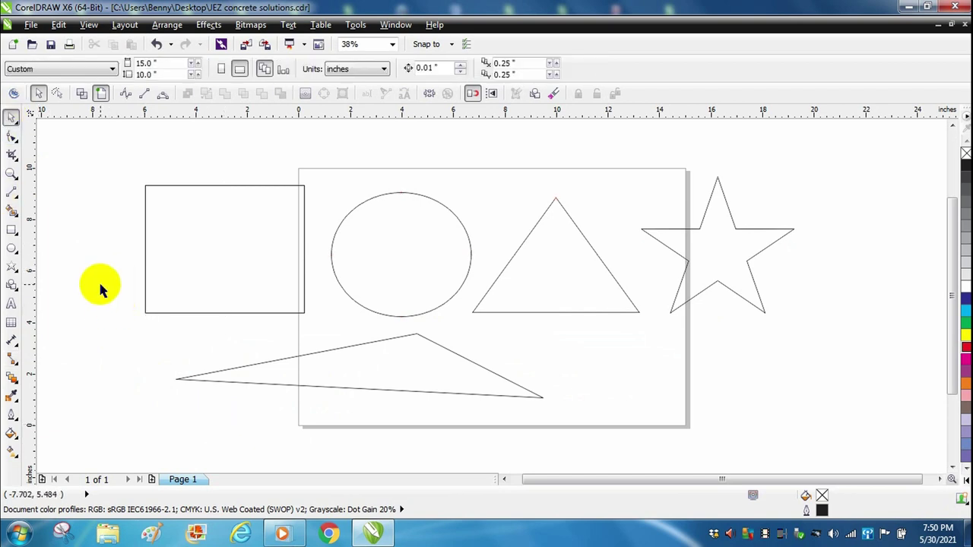
{"action": "left_click_drag", "start_coordinate": [101, 285], "coordinate": [590, 431]}
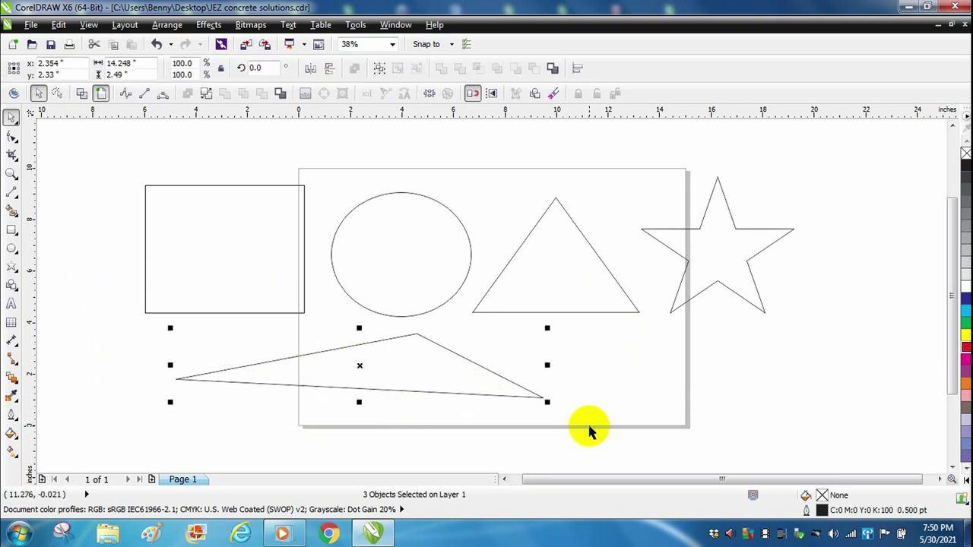
{"action": "key", "text": "Delete"}
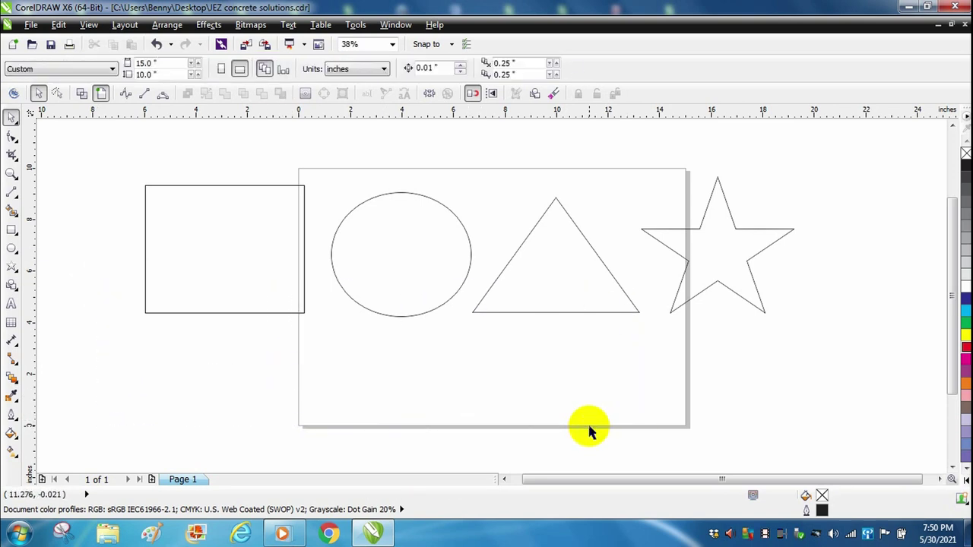
Step: Move the rectangle clear of the page's left edge, centred at about x -4.2, y 7.1 inches
{"action": "left_click", "coordinate": [260, 247]}
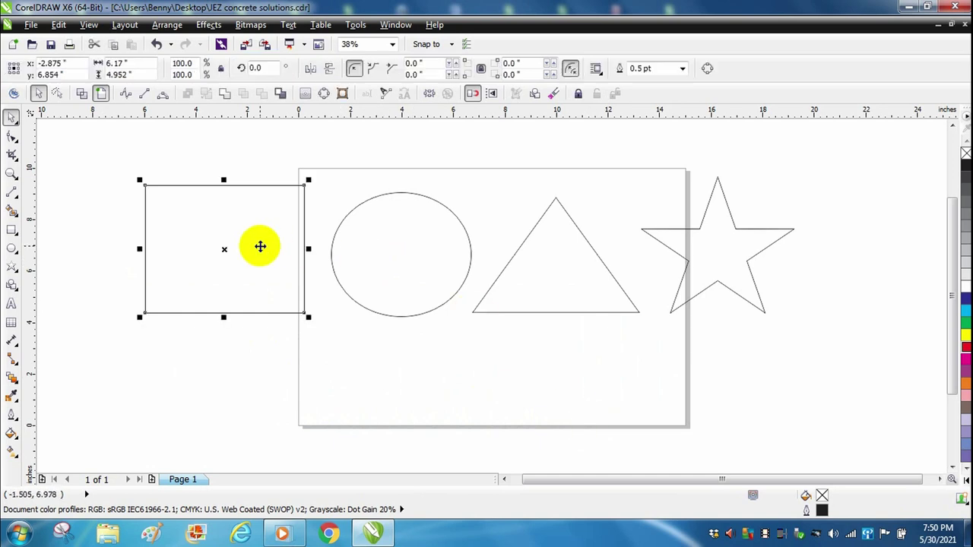
{"action": "left_click_drag", "start_coordinate": [260, 246], "coordinate": [225, 240]}
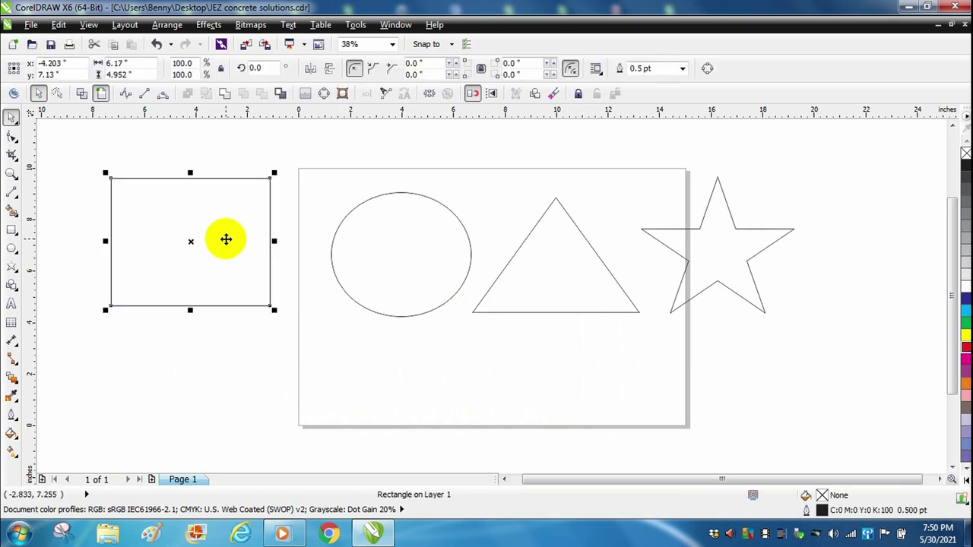
{"action": "left_click", "coordinate": [263, 355]}
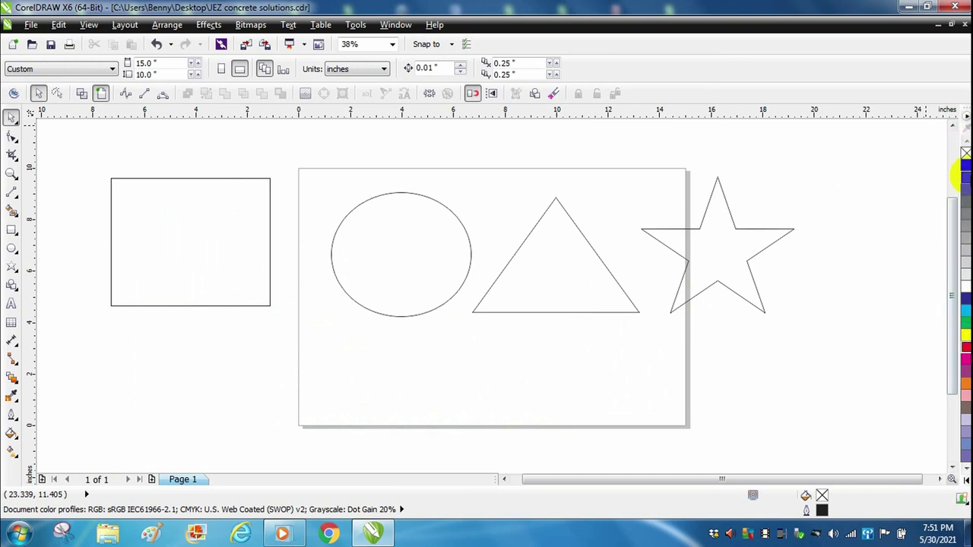
Step: Fill the star with blue (C100 M100) and the triangle with yellow (Y100)
{"action": "left_click", "coordinate": [722, 244]}
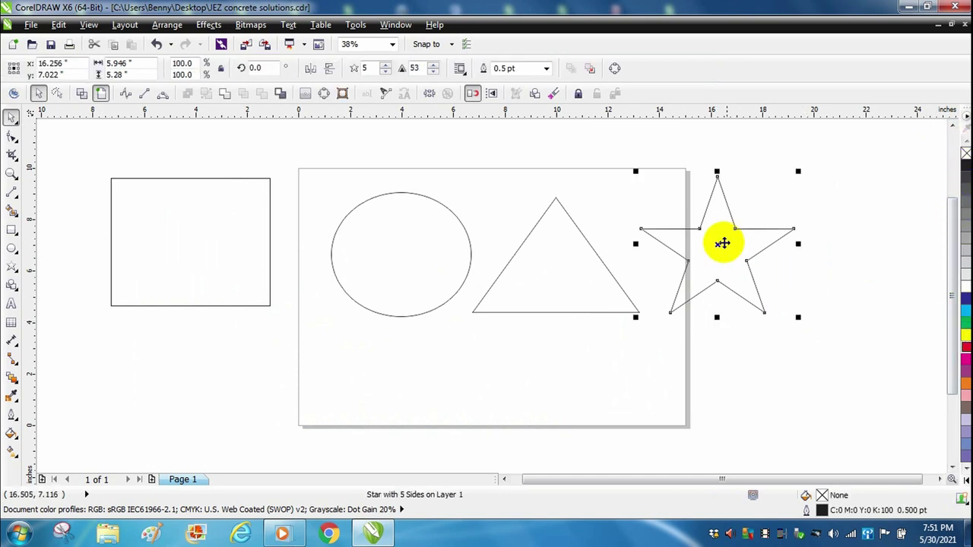
{"action": "left_click", "coordinate": [962, 305]}
{"action": "left_click", "coordinate": [766, 347]}
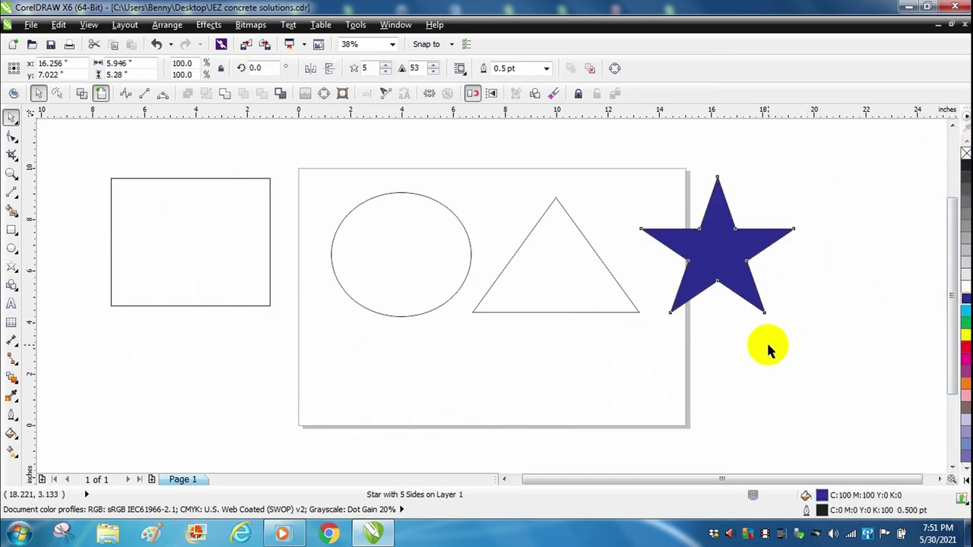
{"action": "left_click", "coordinate": [571, 286]}
{"action": "left_click", "coordinate": [965, 336]}
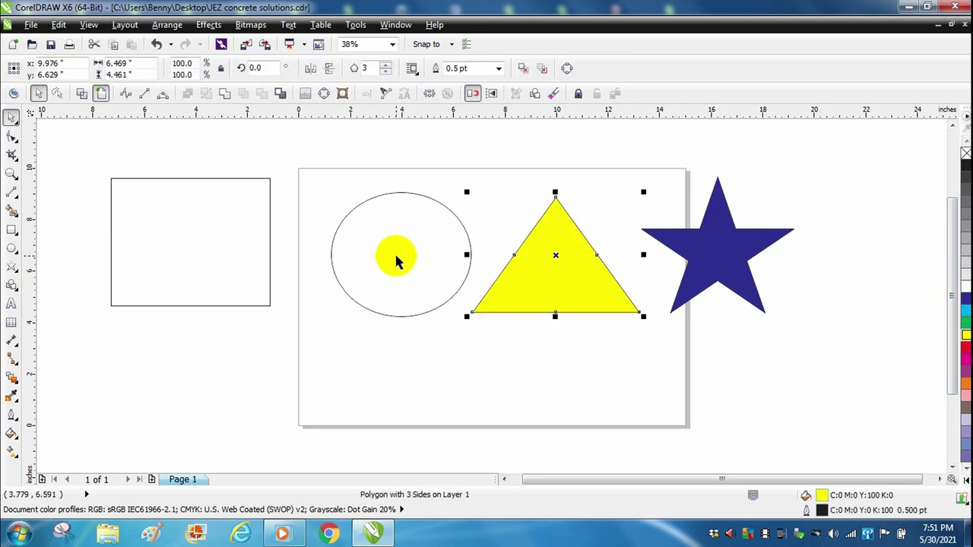
Step: Fill the ellipse with red (M100 Y100) and the rectangle with cyan
{"action": "left_click", "coordinate": [424, 245]}
{"action": "left_click", "coordinate": [965, 348]}
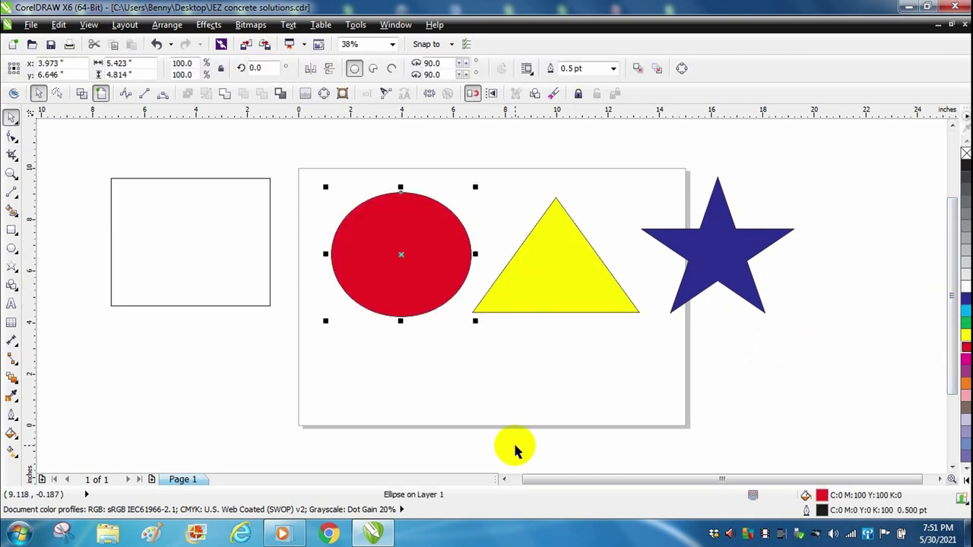
{"action": "left_click", "coordinate": [515, 448]}
{"action": "left_click", "coordinate": [269, 217]}
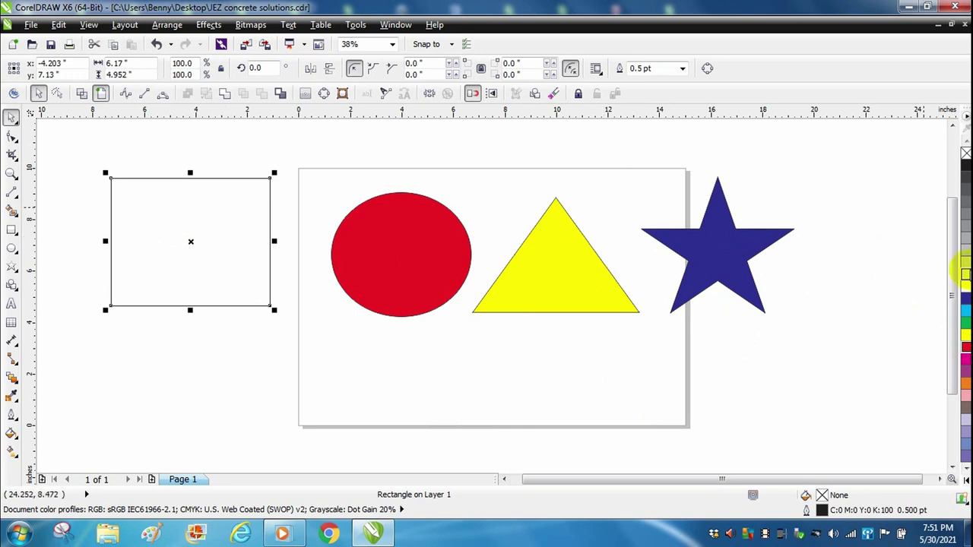
{"action": "left_click", "coordinate": [964, 312]}
{"action": "left_click", "coordinate": [793, 356]}
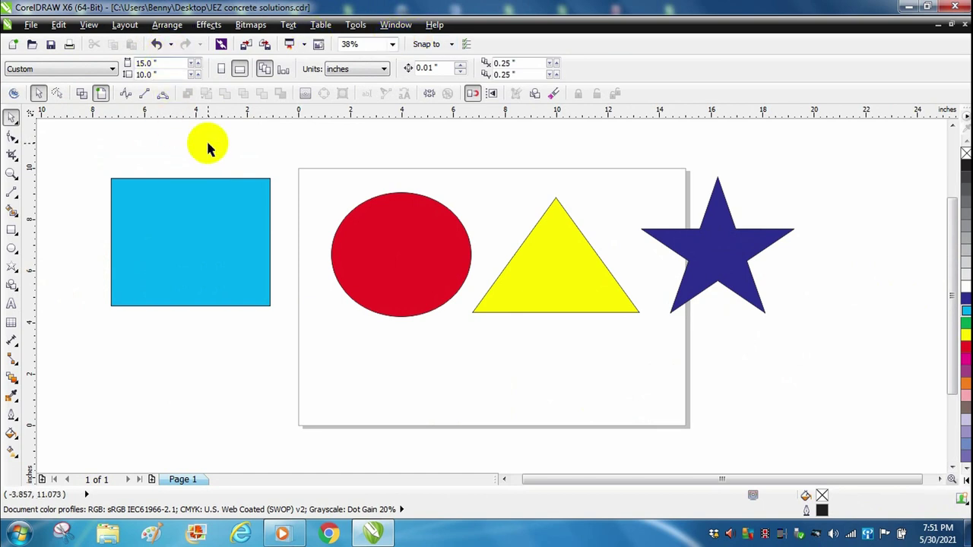
Step: Check the position and size values of the rectangle, ellipse and triangle, and look through the available drawing units
{"action": "left_click", "coordinate": [220, 253]}
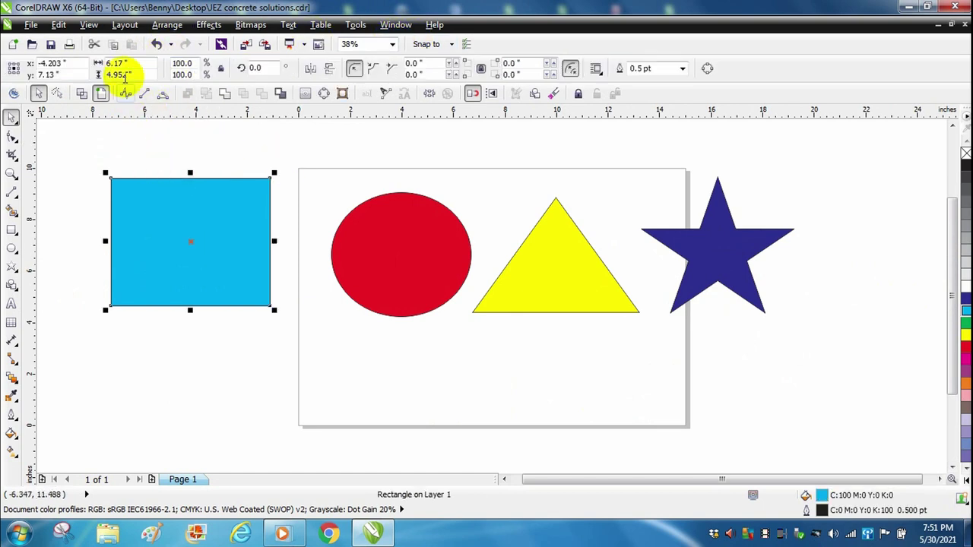
{"action": "left_click", "coordinate": [157, 210]}
{"action": "left_click", "coordinate": [156, 181]}
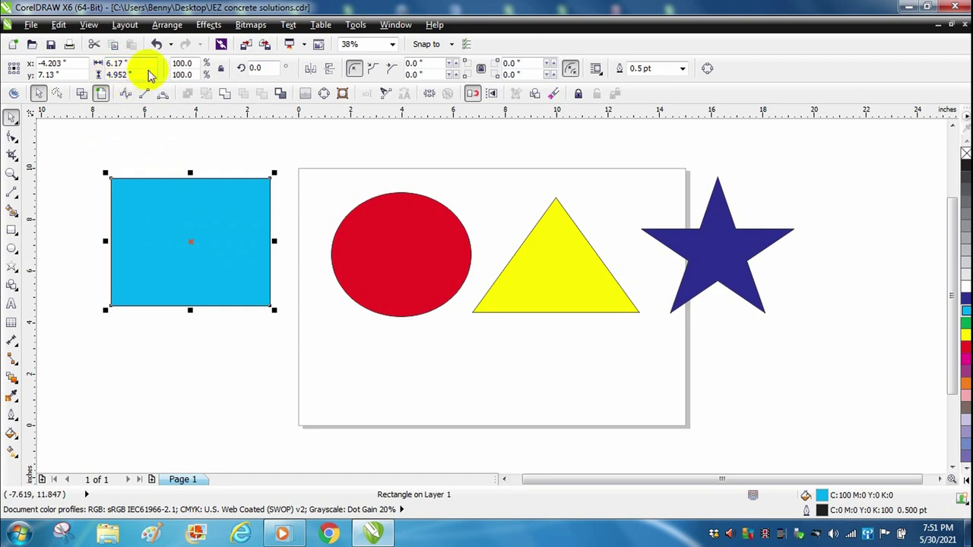
{"action": "left_click", "coordinate": [145, 182]}
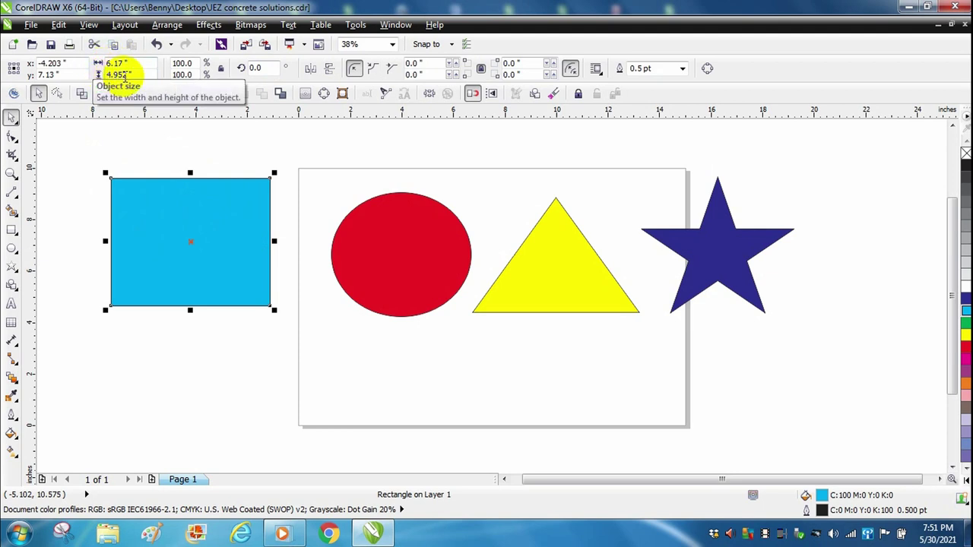
{"action": "left_click", "coordinate": [358, 234]}
{"action": "left_click", "coordinate": [558, 237]}
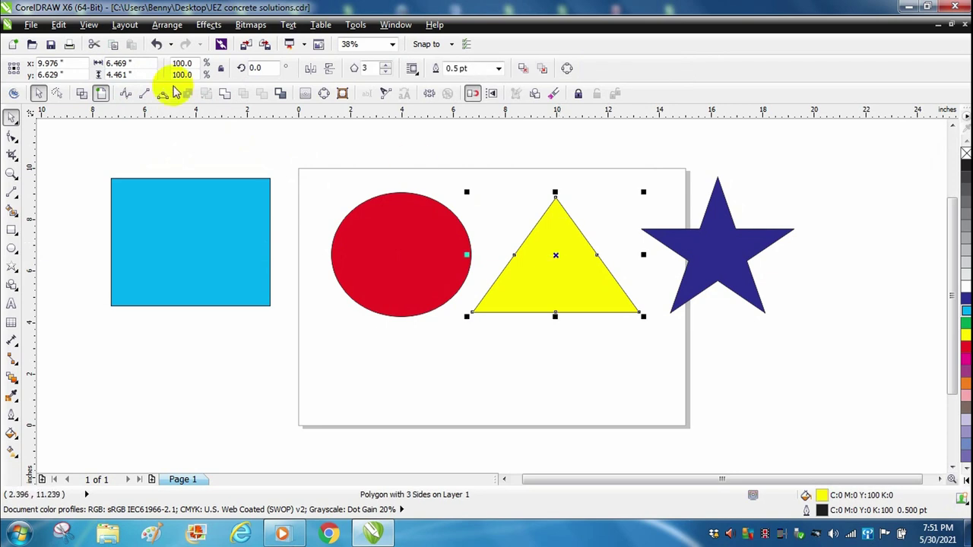
{"action": "left_click", "coordinate": [327, 184]}
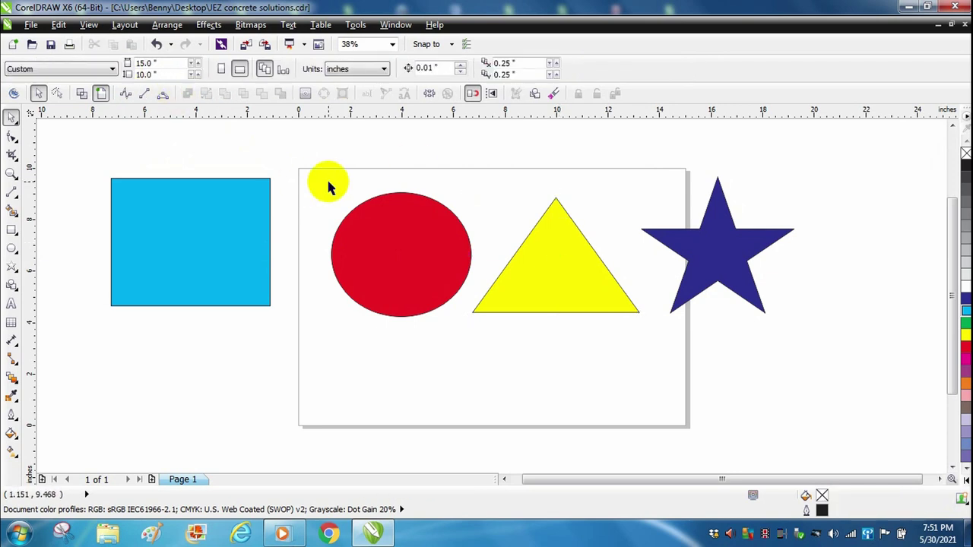
{"action": "left_click", "coordinate": [335, 73]}
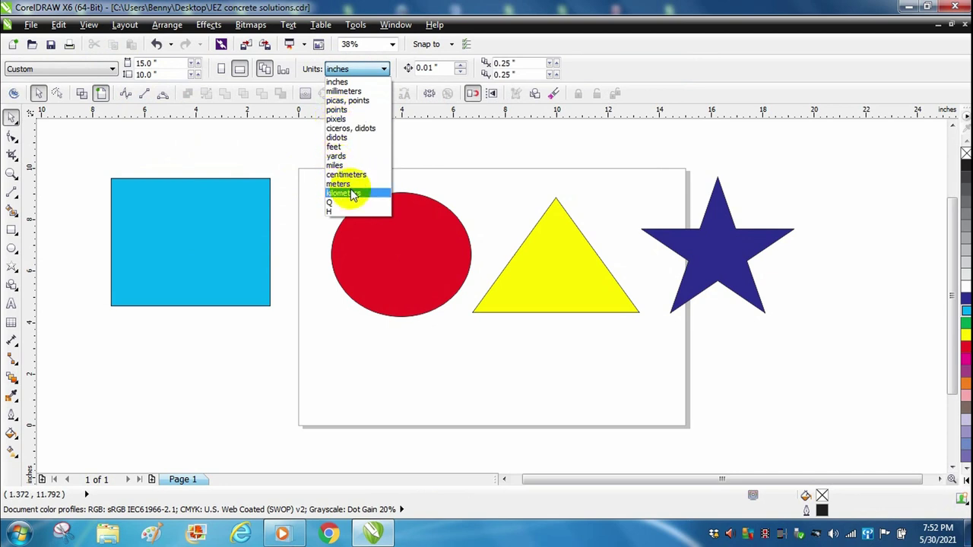
{"action": "left_click", "coordinate": [322, 342]}
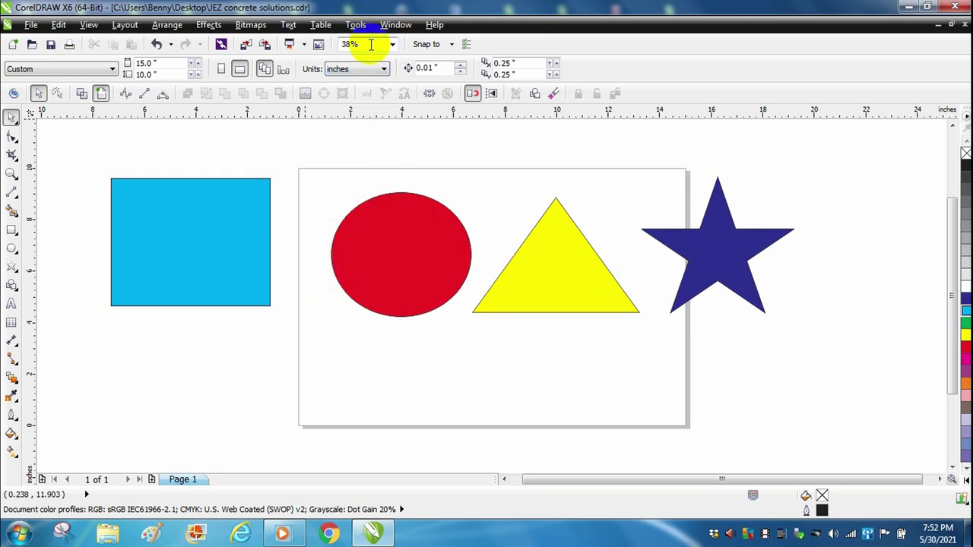
Step: Try the 50% and 10% zoom levels, and set the view to 25%
{"action": "left_click", "coordinate": [393, 44]}
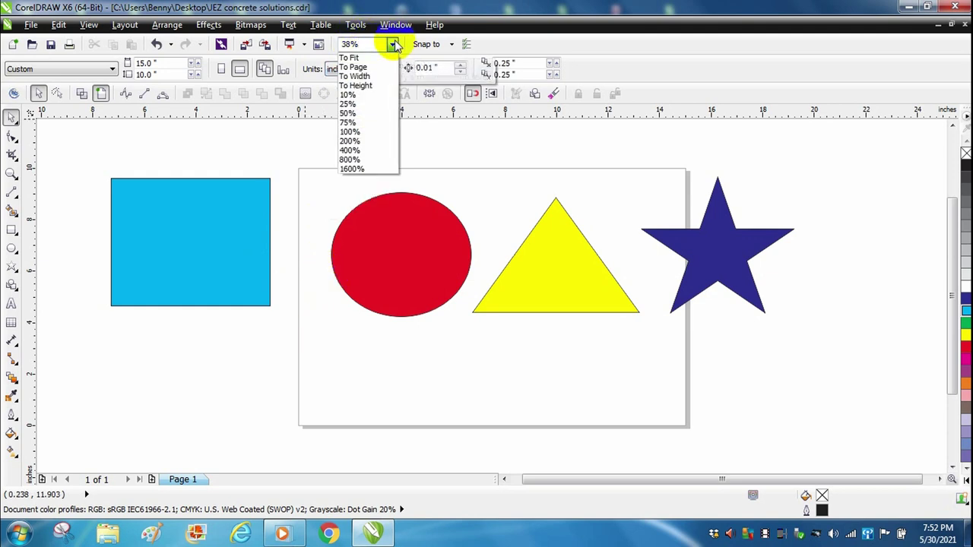
{"action": "left_click", "coordinate": [352, 113]}
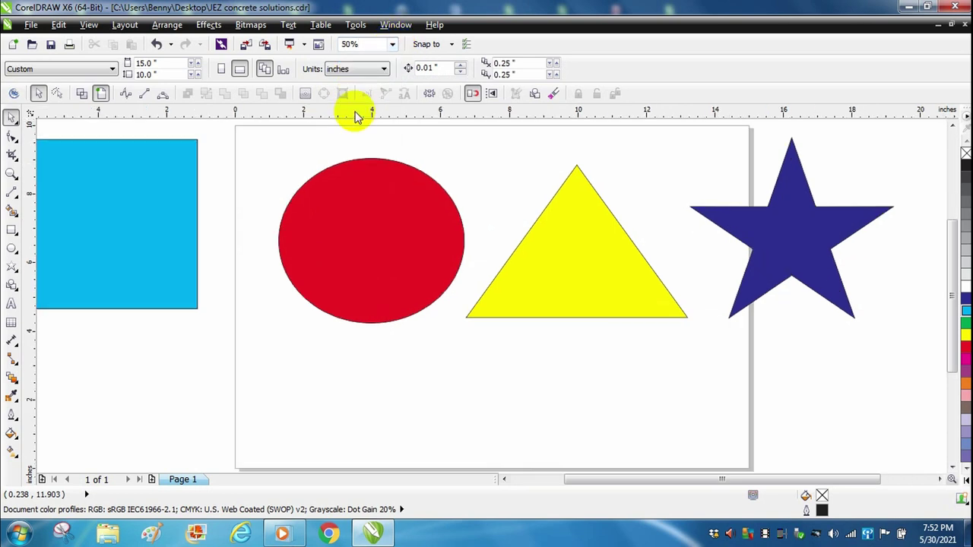
{"action": "left_click", "coordinate": [393, 44]}
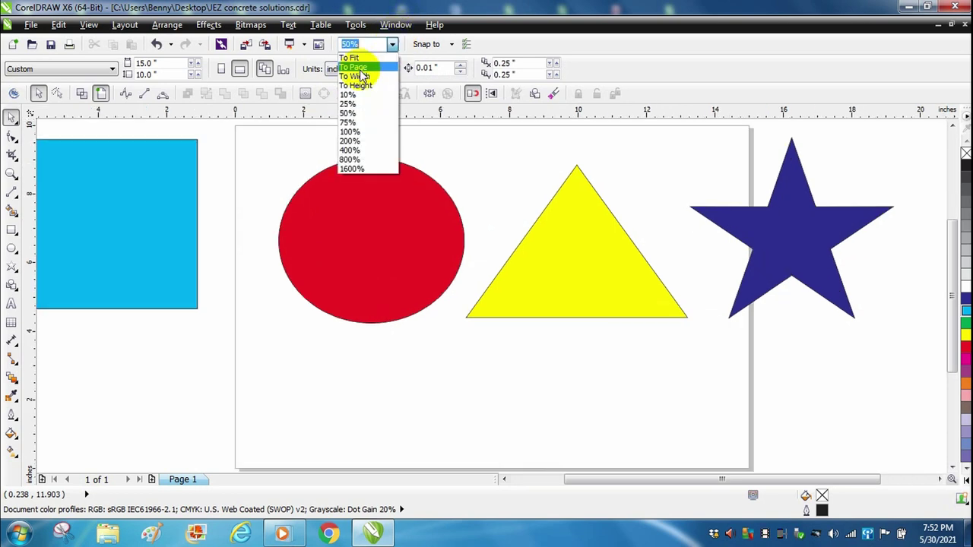
{"action": "left_click", "coordinate": [357, 96]}
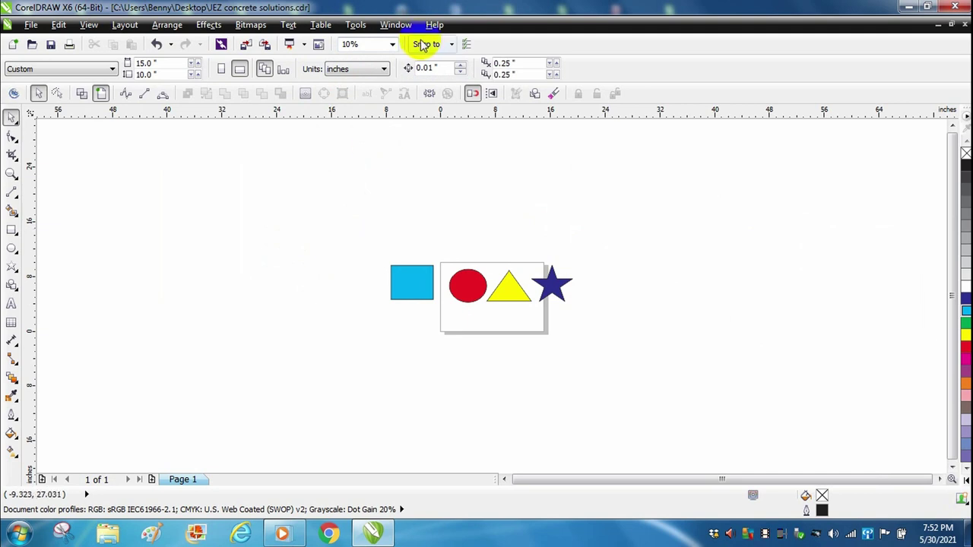
{"action": "left_click", "coordinate": [392, 44]}
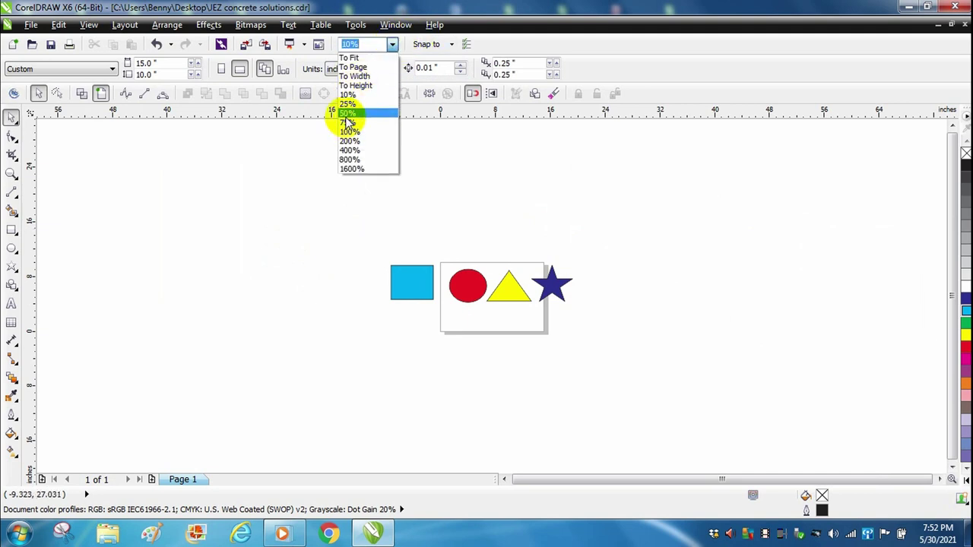
{"action": "left_click", "coordinate": [347, 105]}
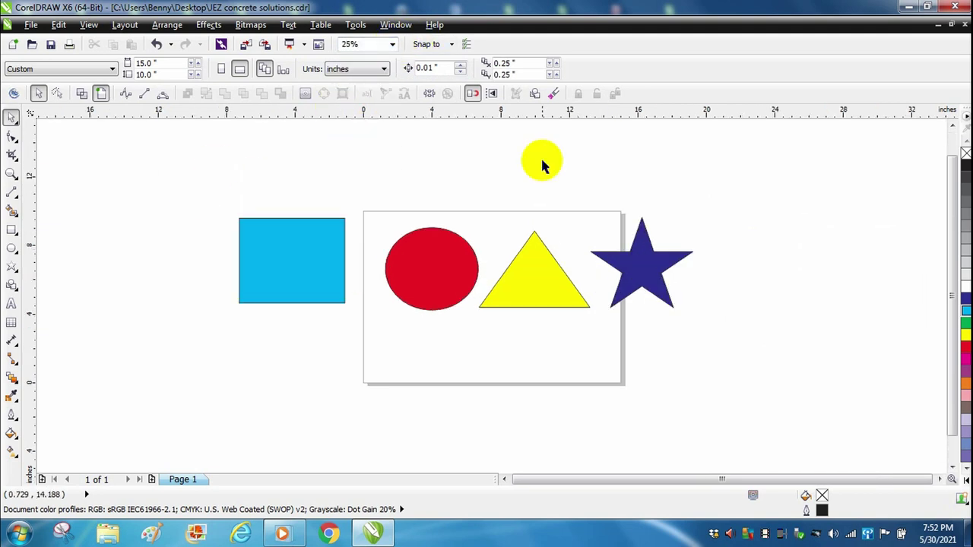
Step: Activate the Eraser tool and set its thickness to 0.166 inches
{"action": "left_click", "coordinate": [553, 93]}
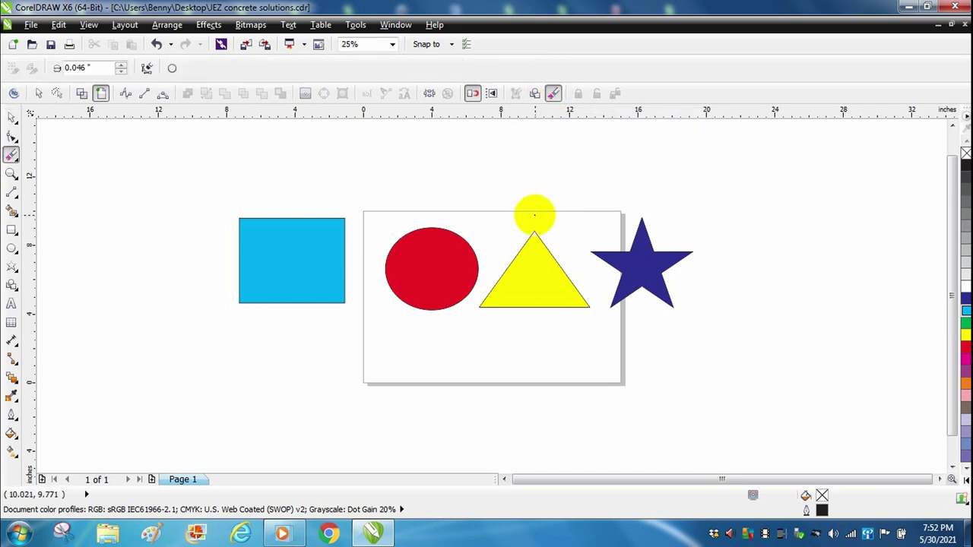
{"action": "mouse_move", "coordinate": [451, 276]}
{"action": "left_mouse_down"}
{"action": "mouse_move", "coordinate": [322, 256]}
{"action": "mouse_move", "coordinate": [228, 262]}
{"action": "mouse_move", "coordinate": [250, 311]}
{"action": "mouse_move", "coordinate": [319, 274]}
{"action": "left_mouse_up"}
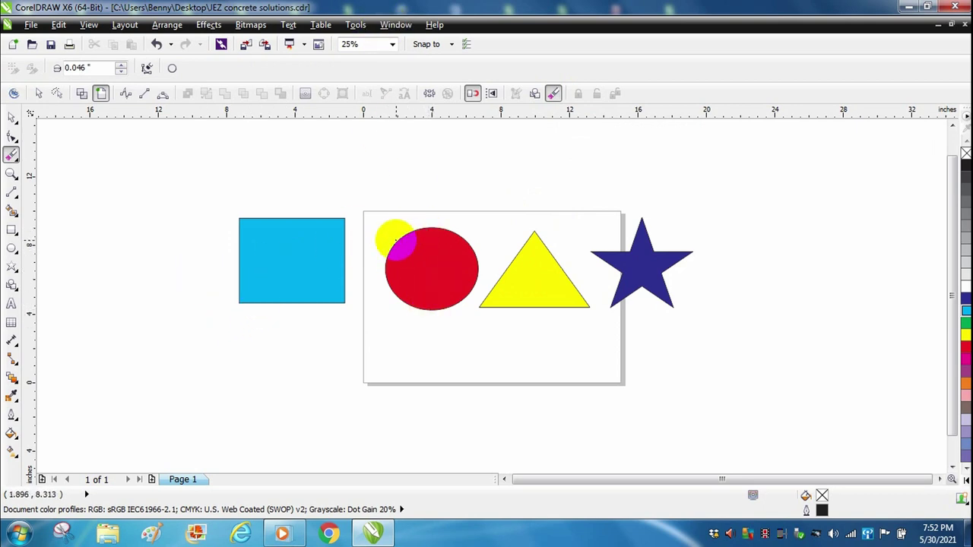
{"action": "left_click", "coordinate": [121, 65]}
{"action": "left_click", "coordinate": [121, 70]}
{"action": "left_click", "coordinate": [121, 71]}
{"action": "left_click", "coordinate": [121, 65]}
{"action": "left_click", "coordinate": [121, 66]}
{"action": "left_click", "coordinate": [121, 65]}
Step: Erase a straight vertical strip through the centre of the red ellipse, splitting it into two halves
{"action": "left_click", "coordinate": [415, 247]}
{"action": "left_click_drag", "start_coordinate": [441, 267], "coordinate": [428, 257]}
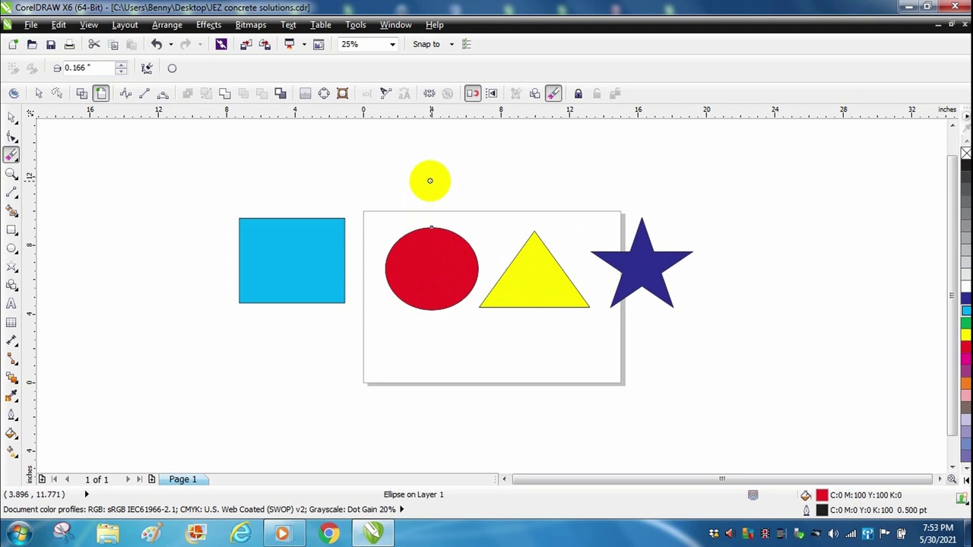
{"action": "left_click", "coordinate": [430, 181]}
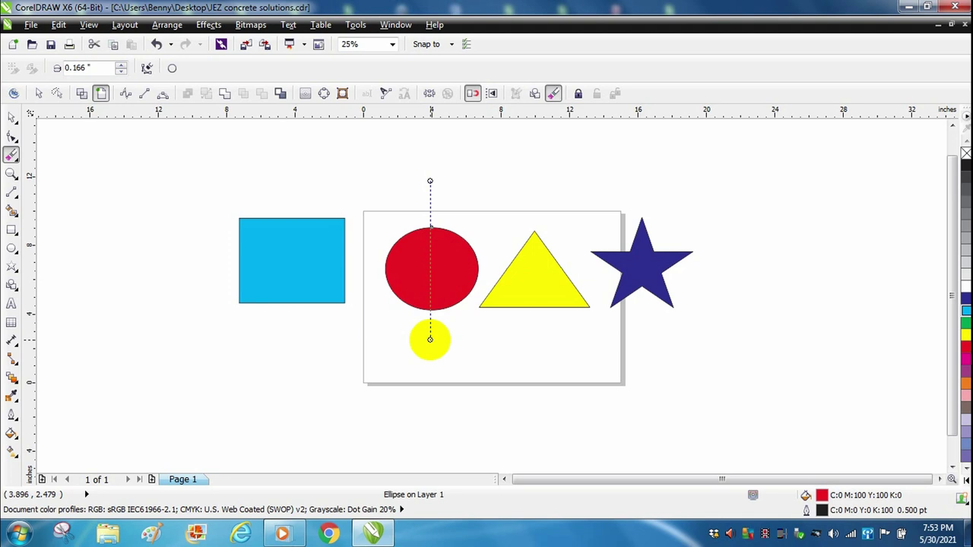
{"action": "left_click", "coordinate": [429, 338]}
{"action": "left_click", "coordinate": [11, 116]}
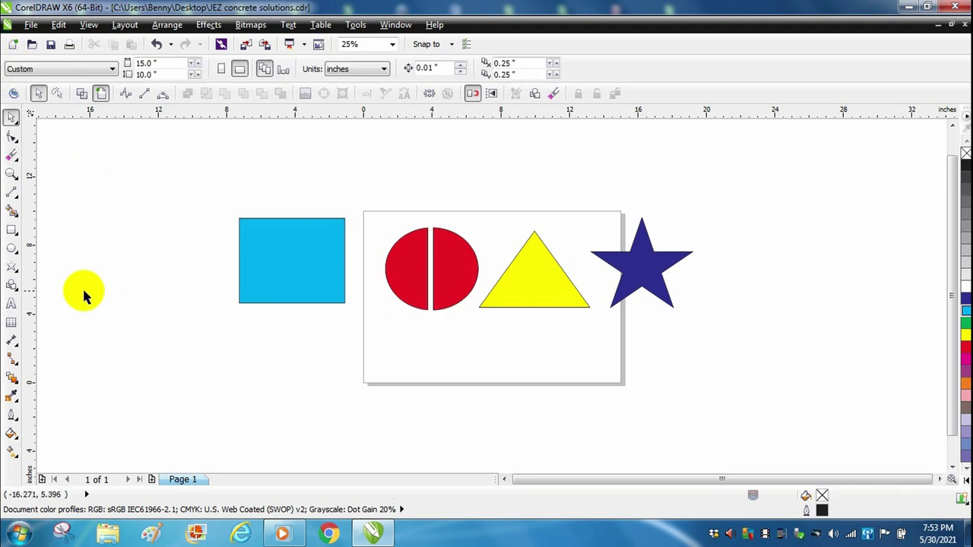
Step: Add the artistic text STICKER in the empty area below the cyan rectangle
{"action": "left_click", "coordinate": [11, 304]}
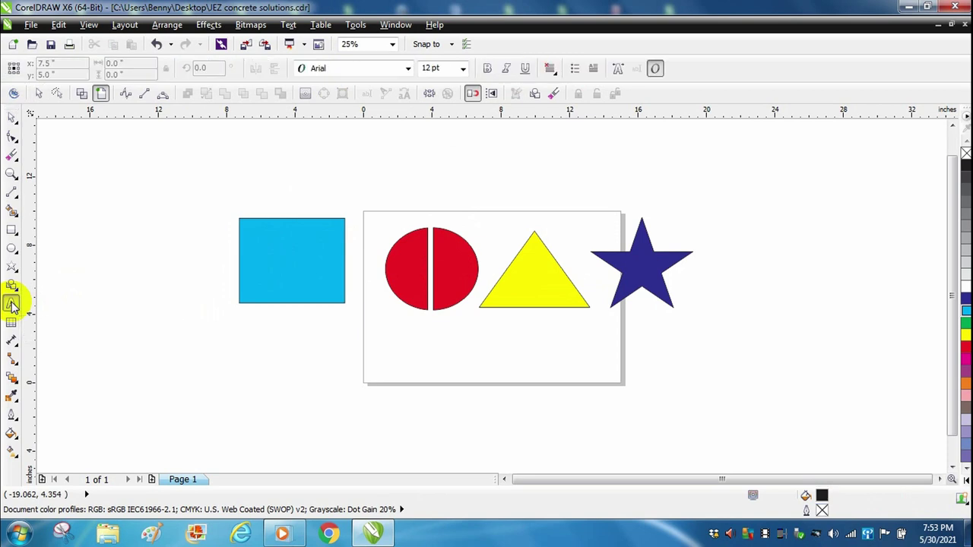
{"action": "left_click", "coordinate": [224, 361]}
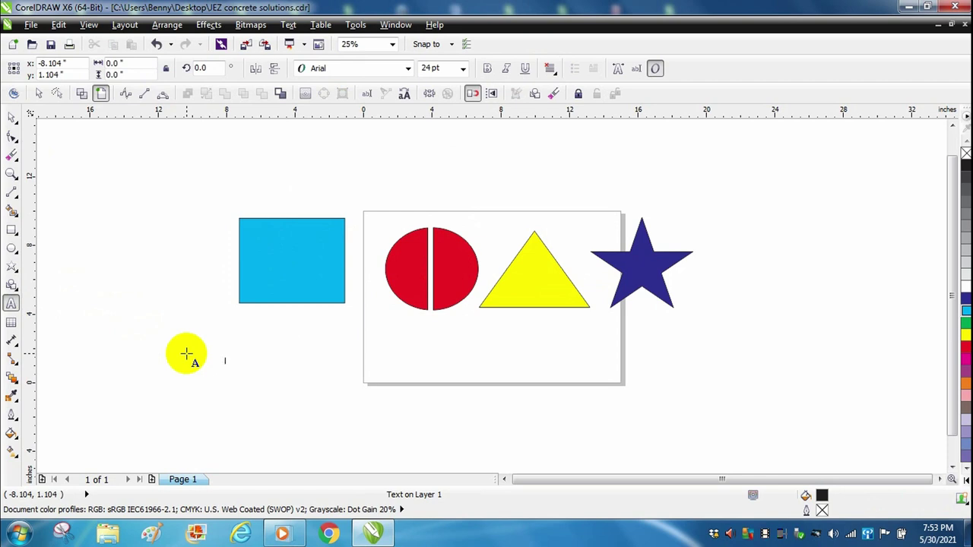
{"action": "type", "text": "J"}
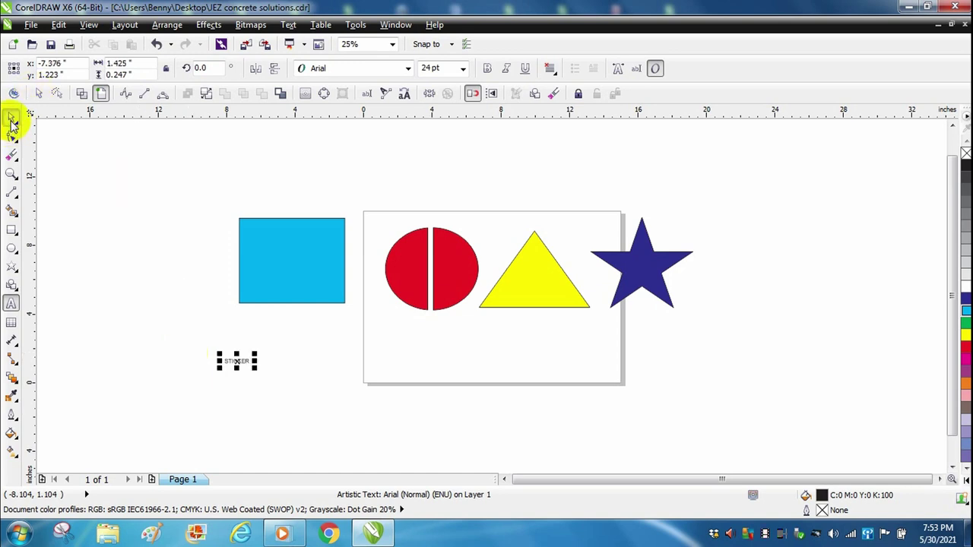
Step: Enlarge the STICKER text to about 13.7 inches wide and move it off the page, centred at about x -9.0, y 1.1 inches
{"action": "left_click", "coordinate": [13, 118]}
{"action": "left_click_drag", "start_coordinate": [255, 368], "coordinate": [464, 445]}
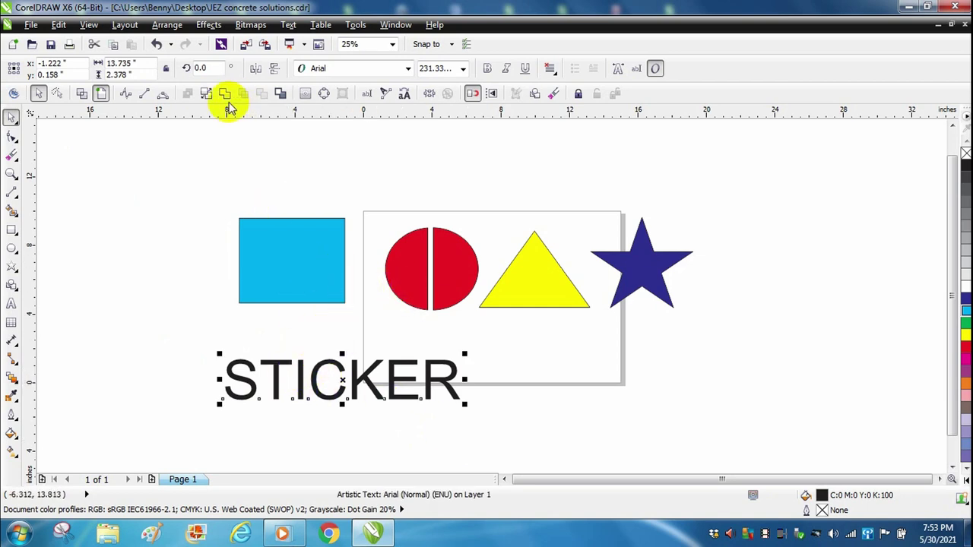
{"action": "left_click_drag", "start_coordinate": [293, 380], "coordinate": [160, 363]}
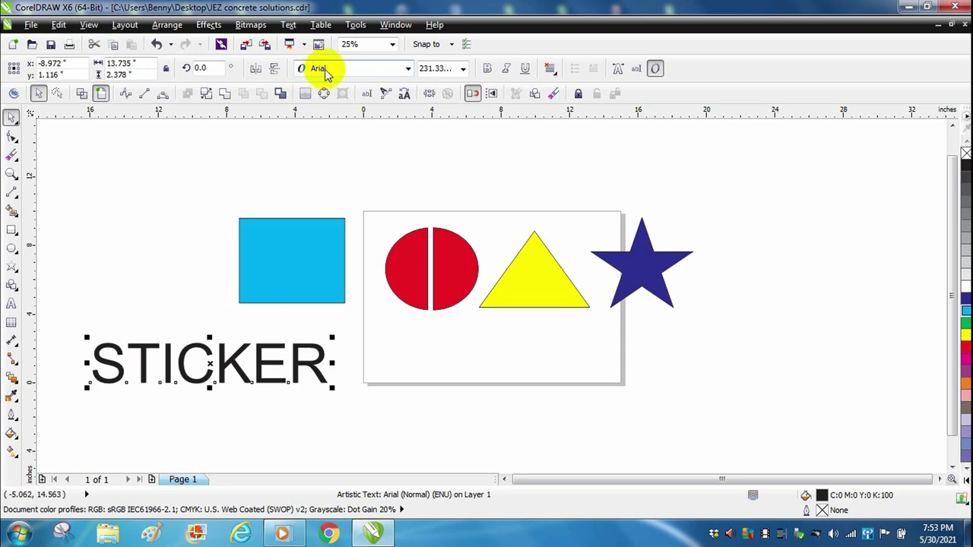
Step: Make the STICKER text bold and italic, and try the underline before removing it
{"action": "left_click", "coordinate": [489, 73]}
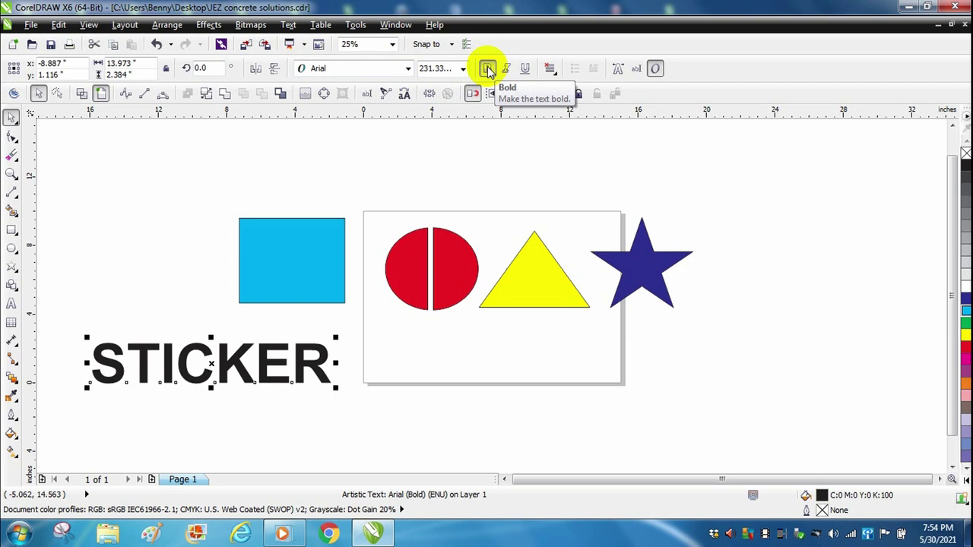
{"action": "left_click", "coordinate": [489, 71]}
{"action": "left_click", "coordinate": [489, 70]}
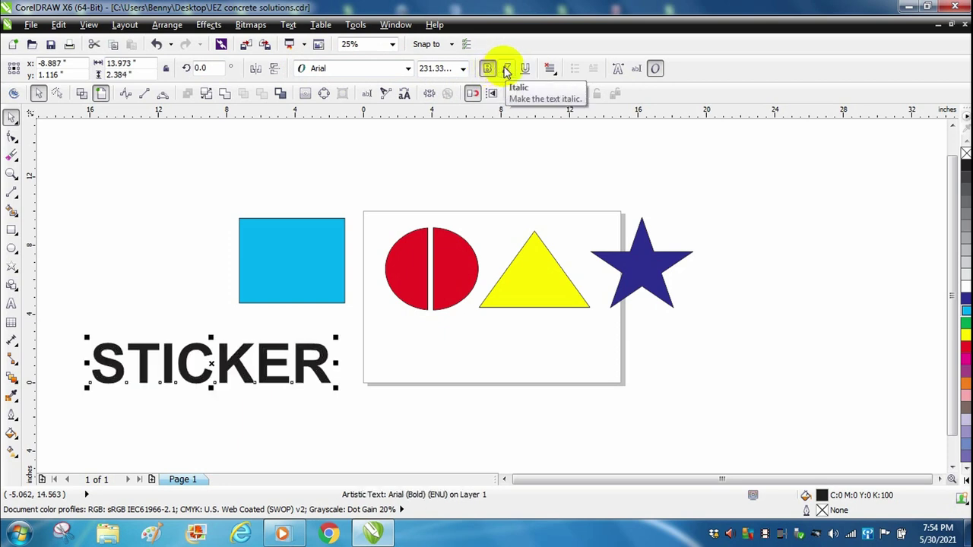
{"action": "left_click", "coordinate": [507, 71]}
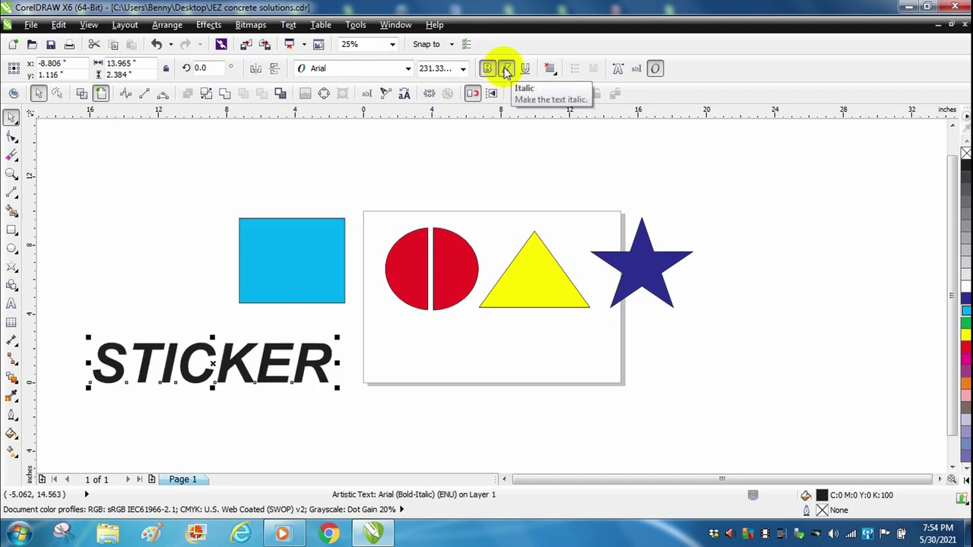
{"action": "left_click", "coordinate": [528, 72]}
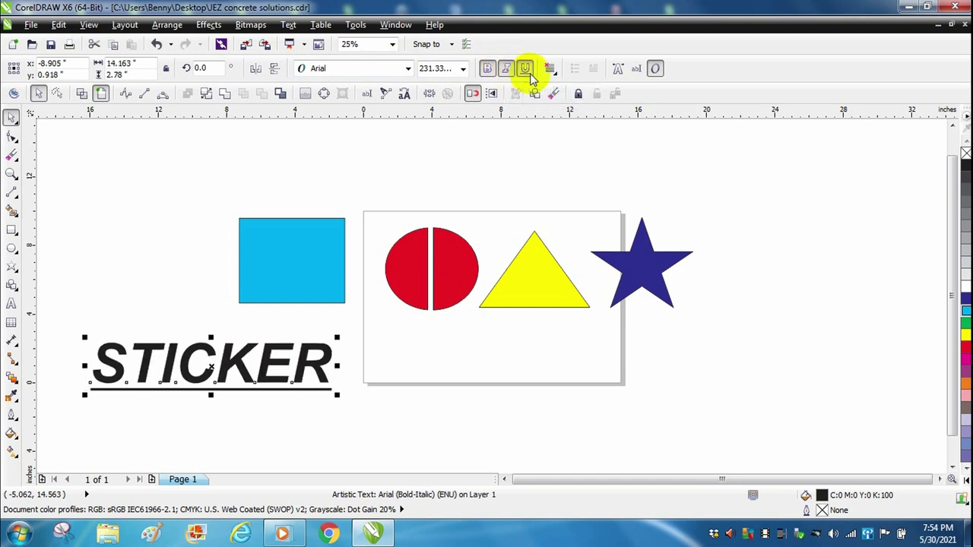
{"action": "left_click", "coordinate": [528, 72]}
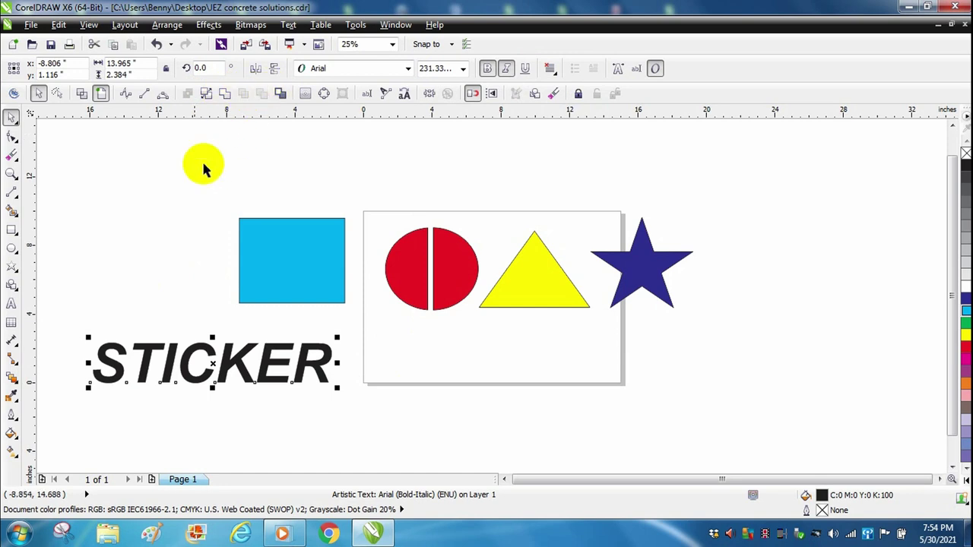
Step: Enlarge the STICKER text proportionally to about 19.6 inches wide
{"action": "left_click_drag", "start_coordinate": [335, 387], "coordinate": [430, 428]}
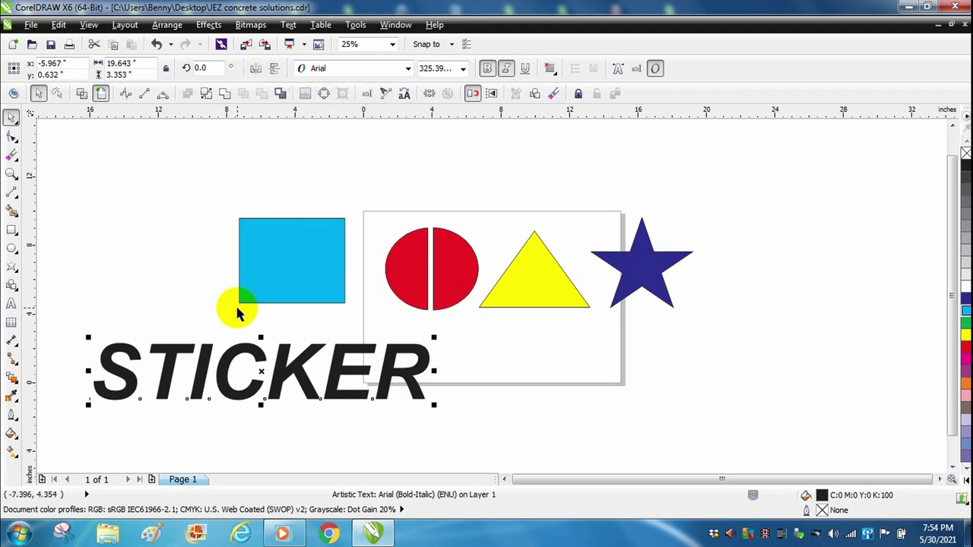
{"action": "left_click", "coordinate": [228, 363]}
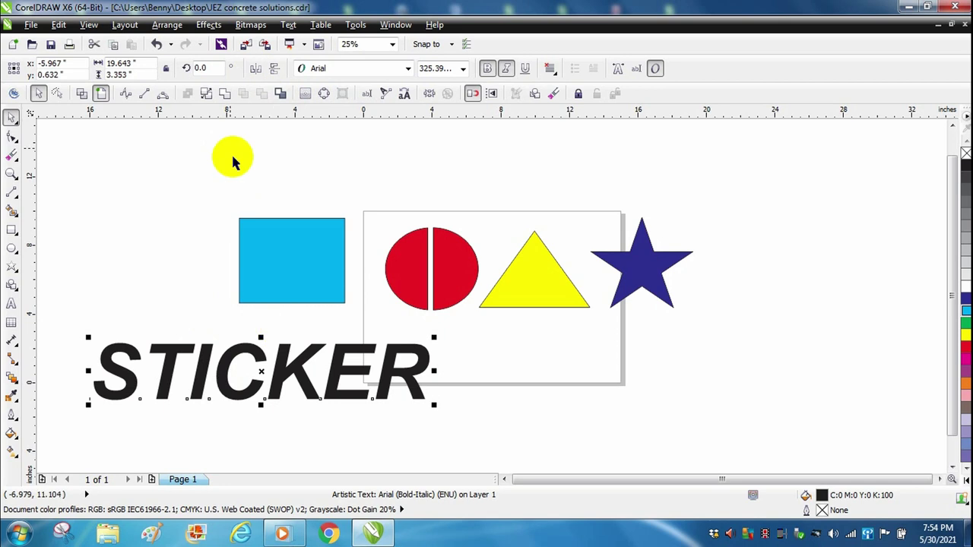
Step: Mirror the STICKER text horizontally and back, and move it slightly to about x -6.3, y 0.8 inches
{"action": "left_click", "coordinate": [256, 70]}
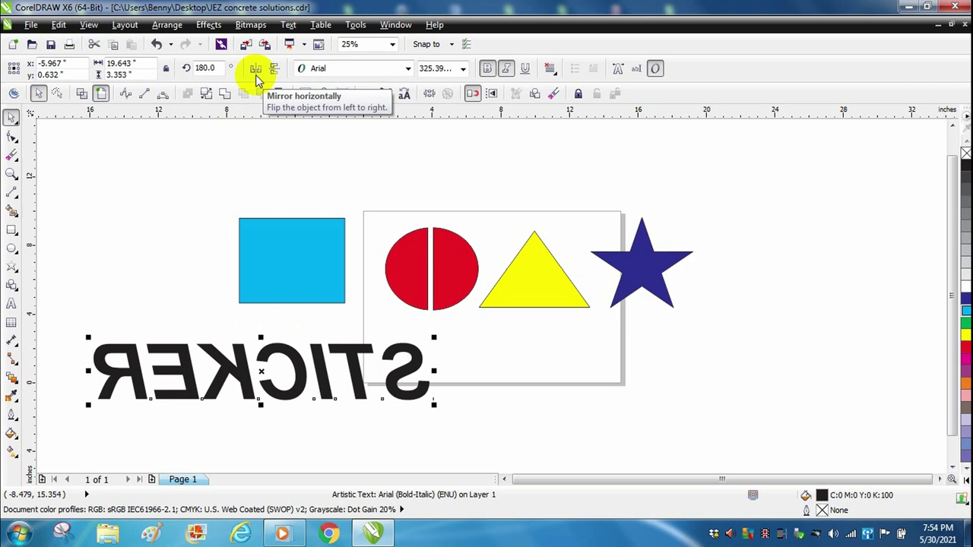
{"action": "left_click", "coordinate": [255, 75]}
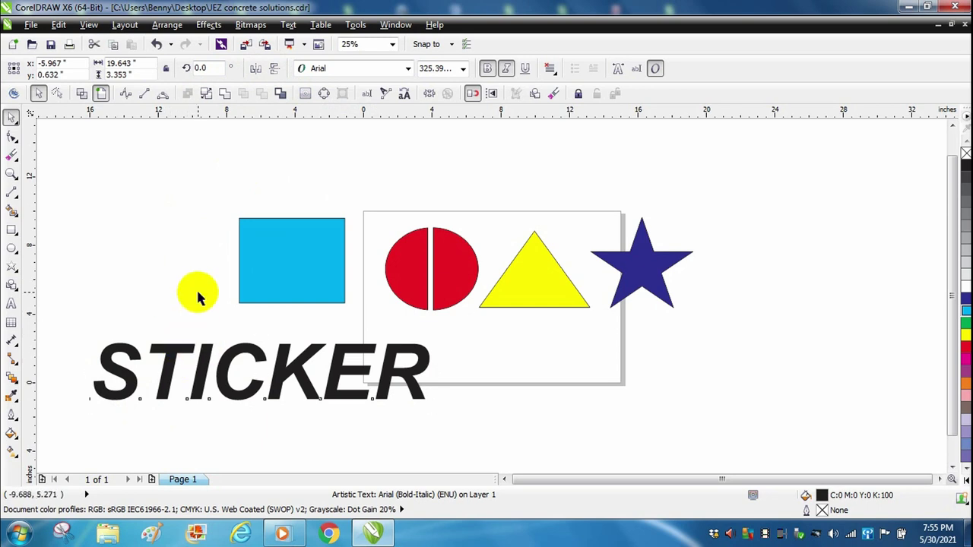
{"action": "left_click", "coordinate": [197, 292]}
{"action": "mouse_move", "coordinate": [206, 347]}
{"action": "left_mouse_down"}
{"action": "mouse_move", "coordinate": [210, 354]}
{"action": "mouse_move", "coordinate": [202, 337]}
{"action": "mouse_move", "coordinate": [195, 347]}
{"action": "left_mouse_up"}
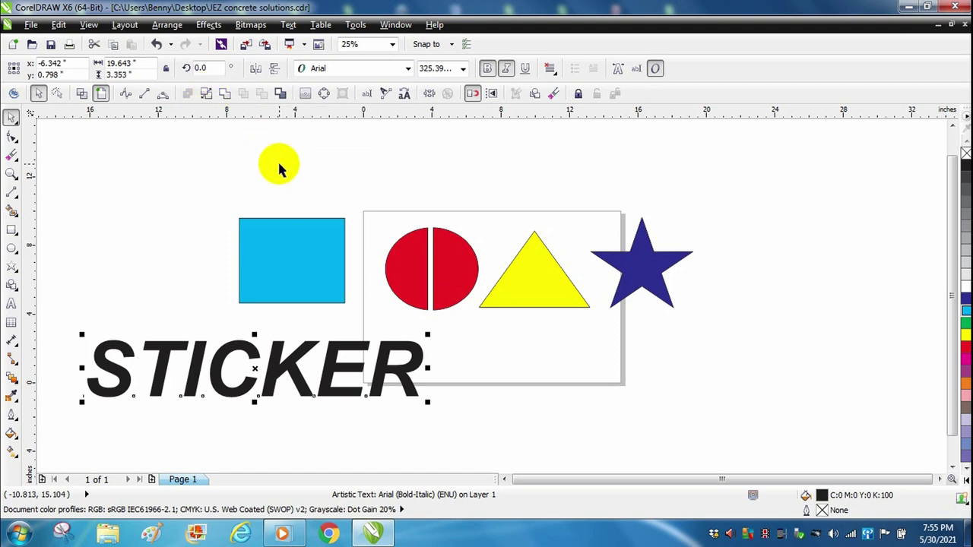
Step: Break the split red ellipse apart and move its left half up across the page's top edge
{"action": "left_click", "coordinate": [430, 265]}
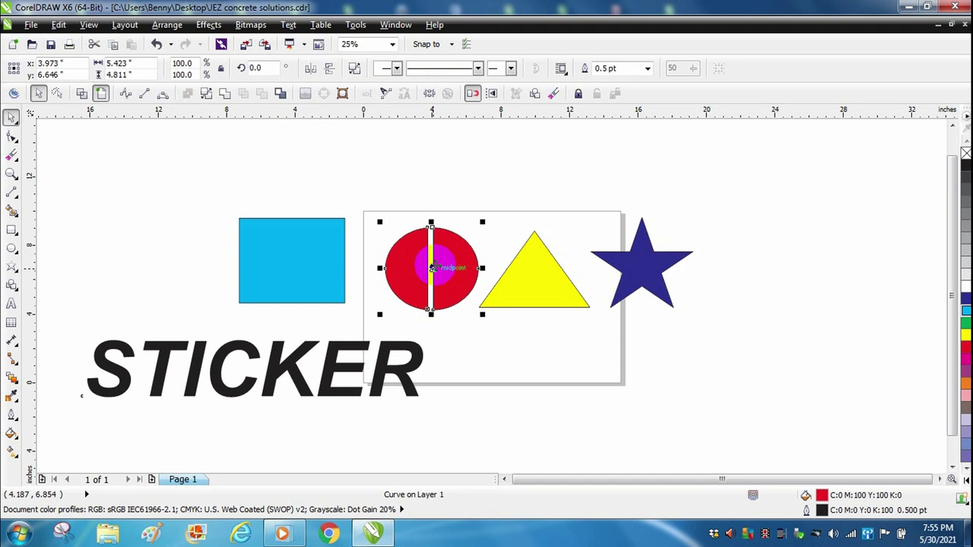
{"action": "left_click", "coordinate": [206, 94]}
{"action": "left_click", "coordinate": [299, 137]}
{"action": "left_click_drag", "start_coordinate": [397, 273], "coordinate": [384, 200]}
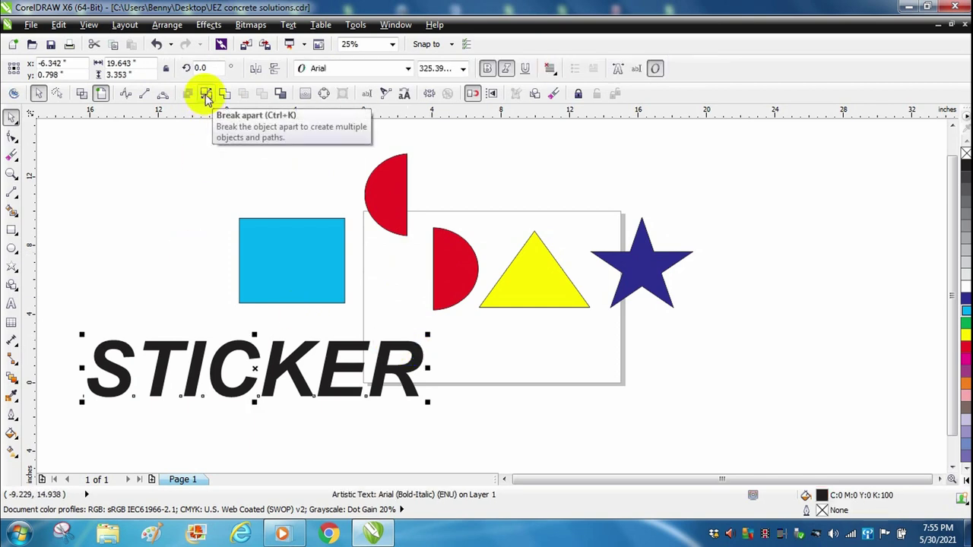
Step: Break the STICKER text apart into letters and enlarge the letter S proportionally to about 4.7 inches tall
{"action": "left_click", "coordinate": [171, 257]}
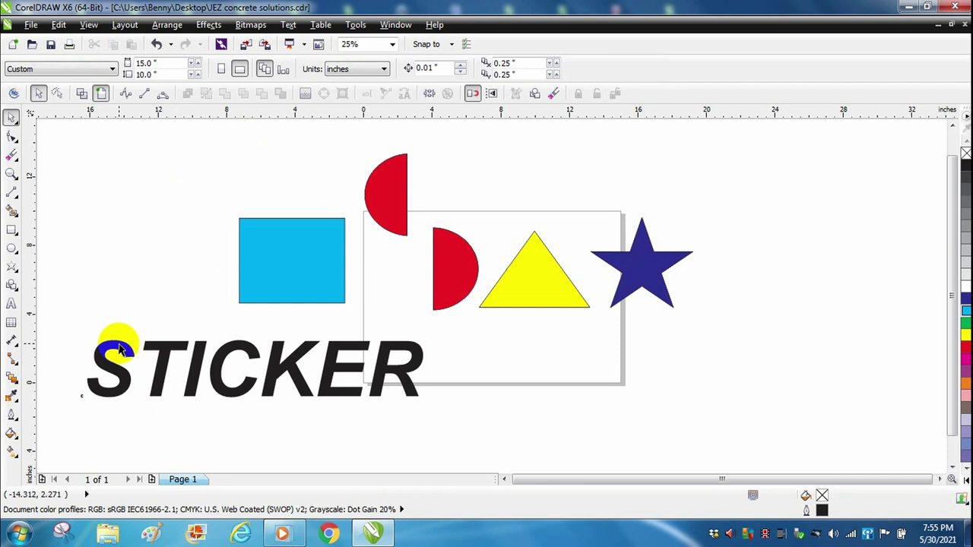
{"action": "left_click", "coordinate": [110, 343]}
{"action": "left_click_drag", "start_coordinate": [76, 323], "coordinate": [67, 302]}
{"action": "left_click", "coordinate": [141, 278]}
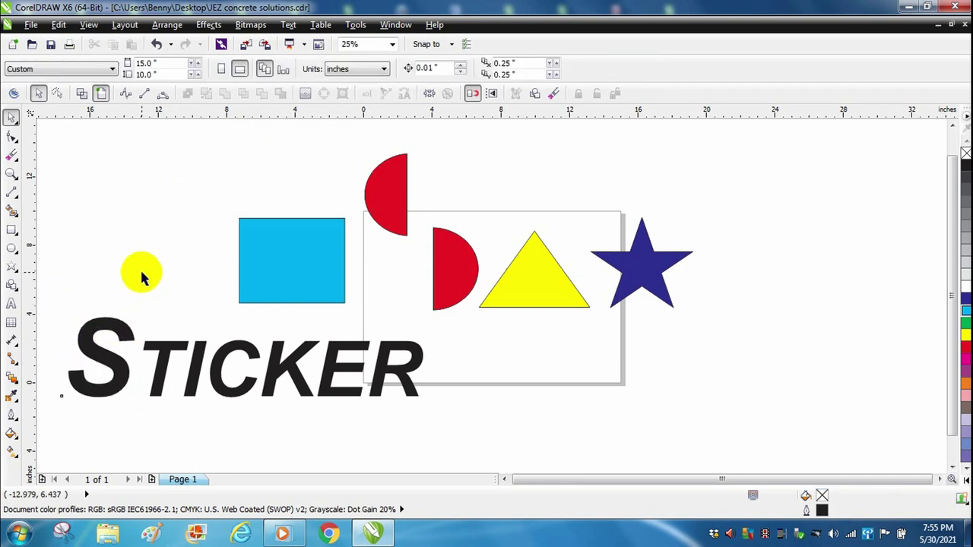
{"action": "left_click", "coordinate": [101, 334]}
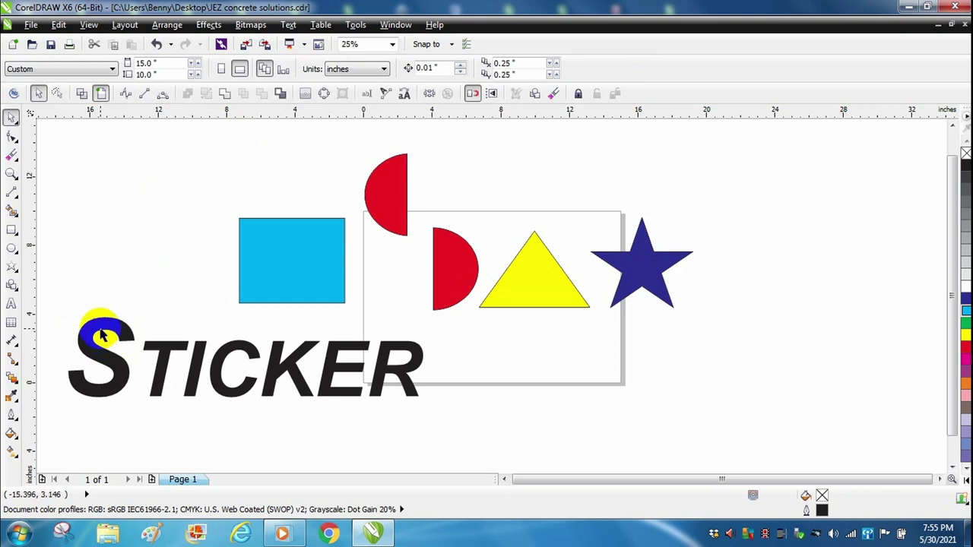
{"action": "left_click", "coordinate": [52, 274]}
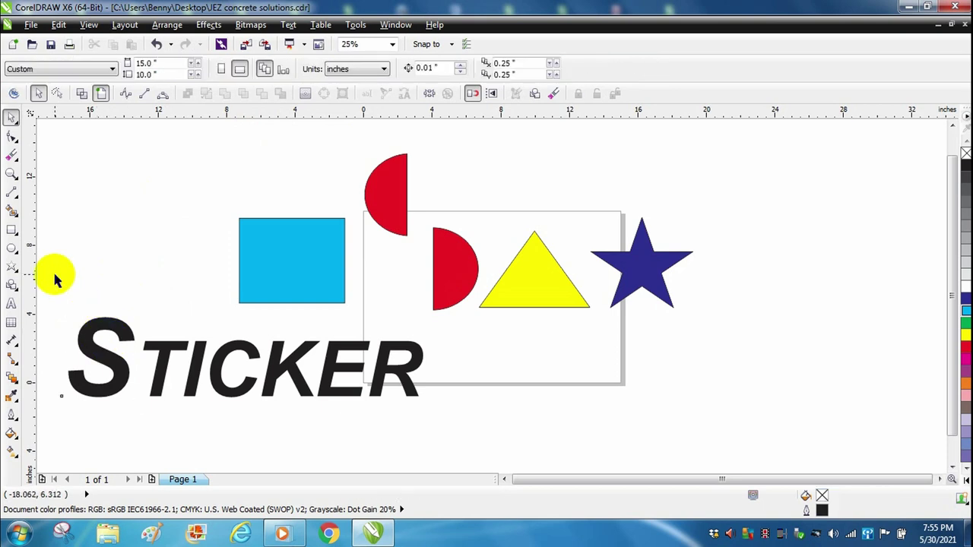
Step: Weld the seven STICKER letters into a single curve and move it to about x 0.8, y -0.1 inches
{"action": "left_click_drag", "start_coordinate": [47, 271], "coordinate": [462, 414]}
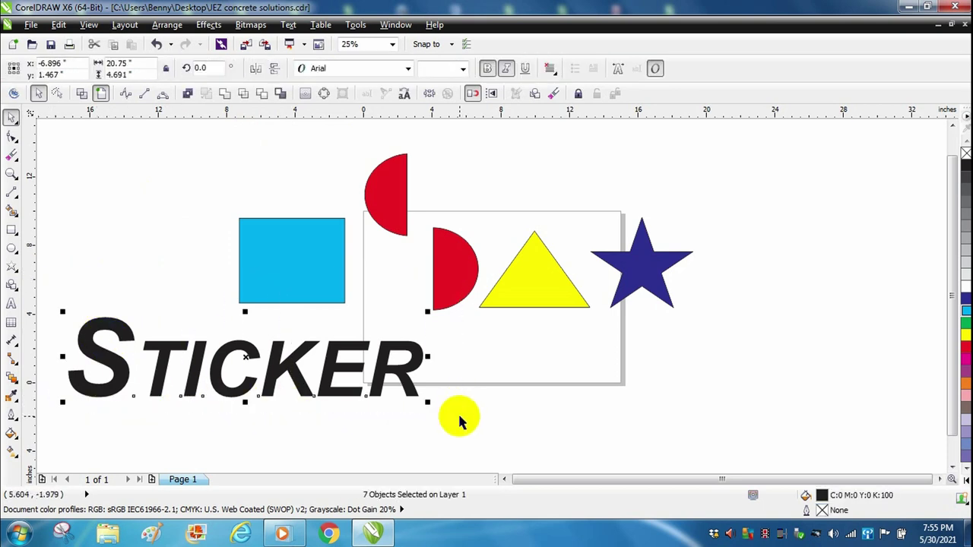
{"action": "left_click", "coordinate": [225, 96]}
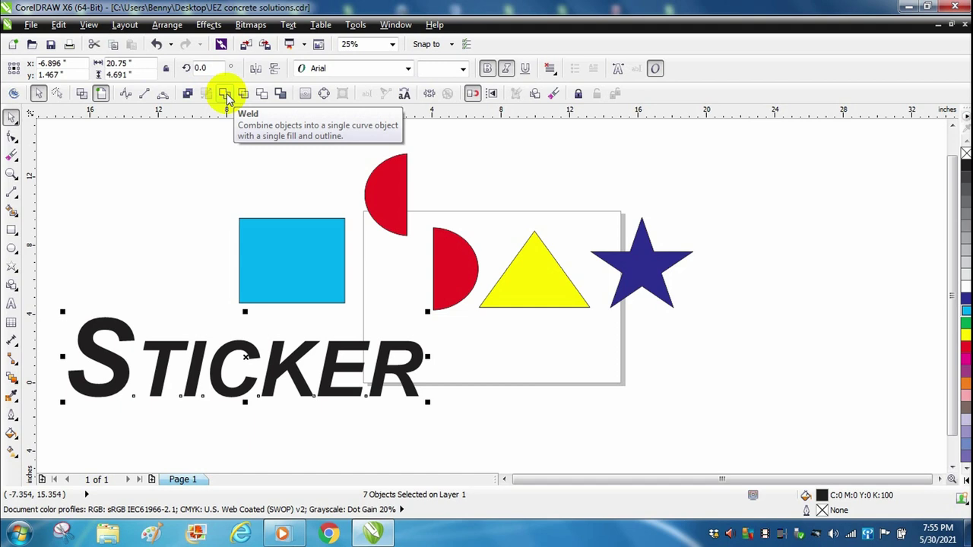
{"action": "left_click", "coordinate": [225, 95]}
{"action": "left_click", "coordinate": [135, 264]}
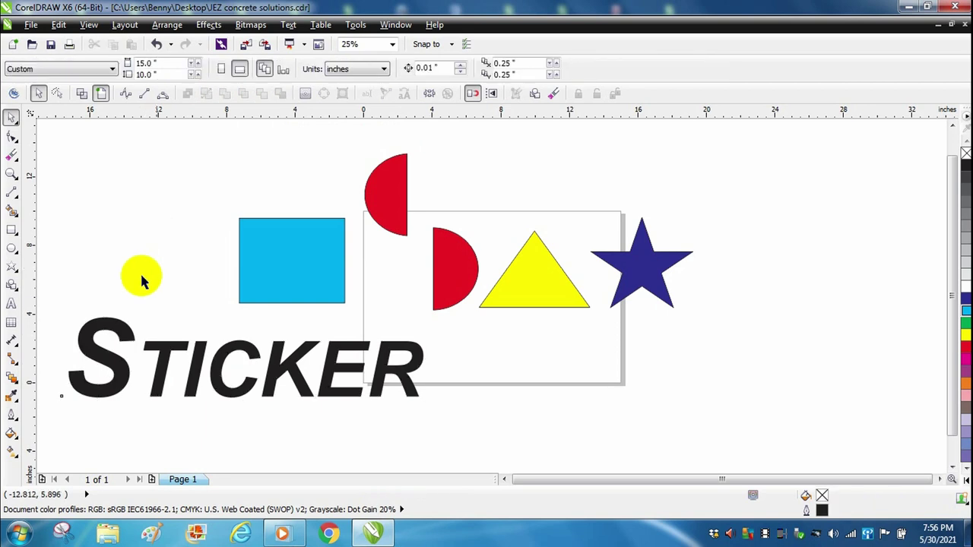
{"action": "left_click", "coordinate": [173, 350]}
{"action": "left_click_drag", "start_coordinate": [172, 348], "coordinate": [305, 378]}
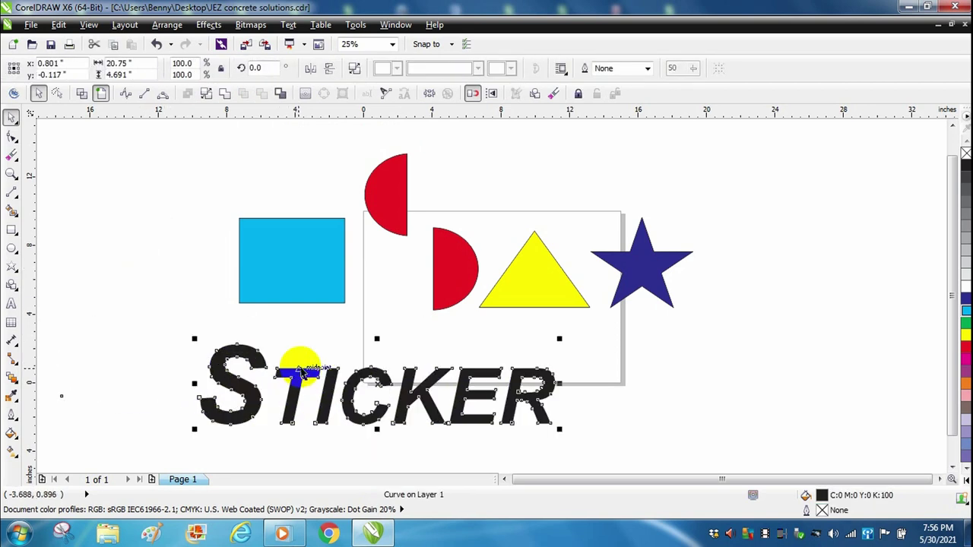
Step: Move the raised red half-ellipse back beside the other half, to about x 2.6, y 6.7 inches
{"action": "left_click", "coordinate": [202, 328]}
{"action": "left_click", "coordinate": [390, 192]}
{"action": "left_click_drag", "start_coordinate": [391, 192], "coordinate": [416, 262]}
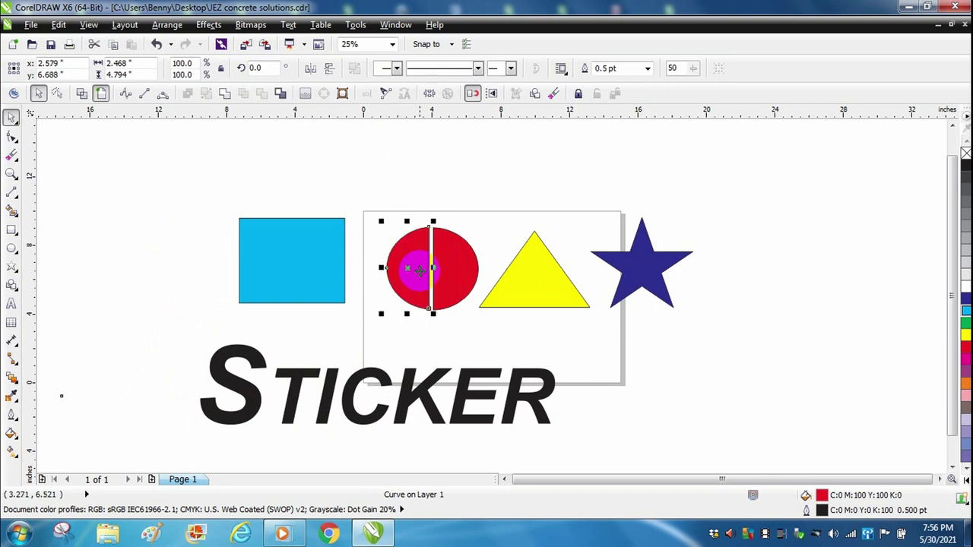
Step: Weld the two red half-ellipses together and move the welded shape to the left of the blue rectangle
{"action": "left_click_drag", "start_coordinate": [371, 206], "coordinate": [506, 341]}
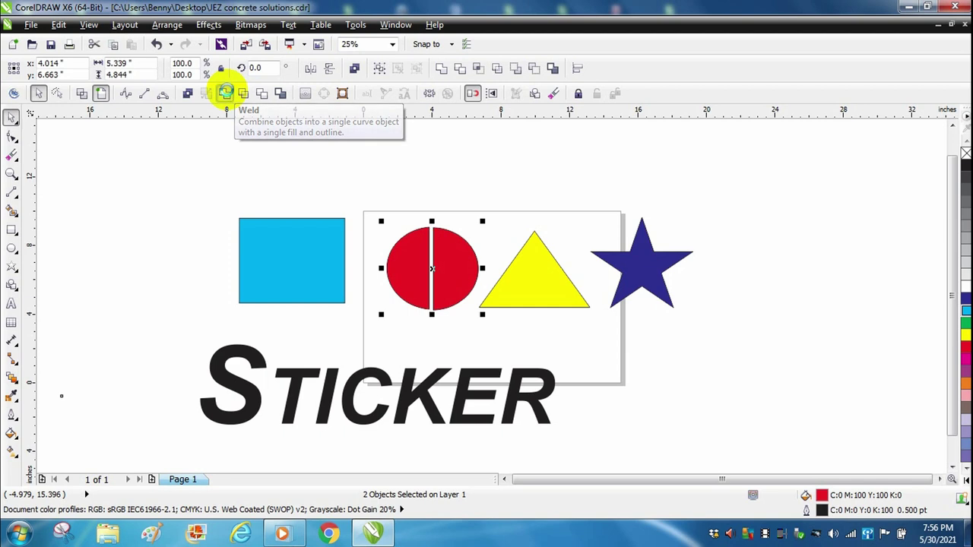
{"action": "left_click", "coordinate": [226, 93]}
{"action": "left_click", "coordinate": [311, 189]}
{"action": "left_click", "coordinate": [397, 265]}
{"action": "left_click_drag", "start_coordinate": [398, 264], "coordinate": [114, 248]}
Step: Create a boundary around the STICKER curve and place it below the original, filled red
{"action": "key", "text": "Tab"}
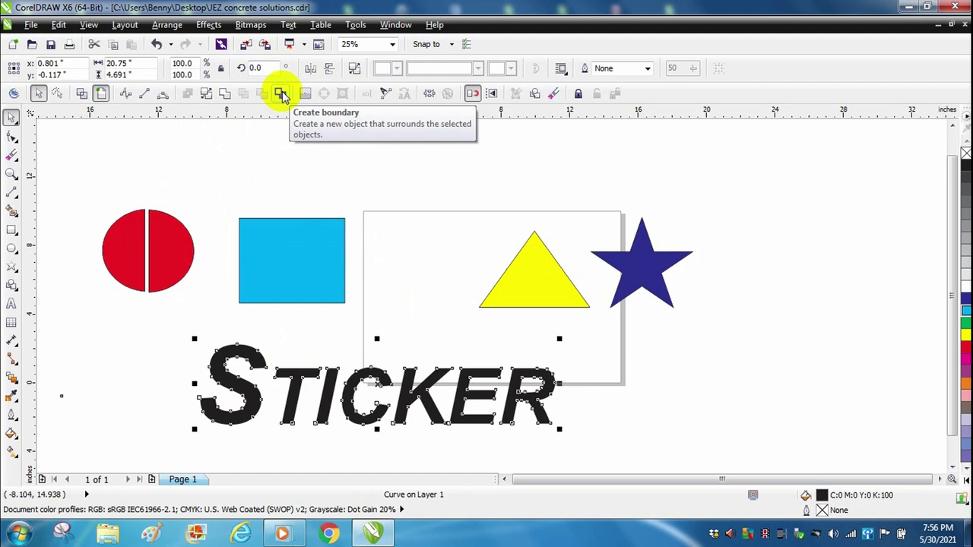
{"action": "left_click", "coordinate": [281, 94]}
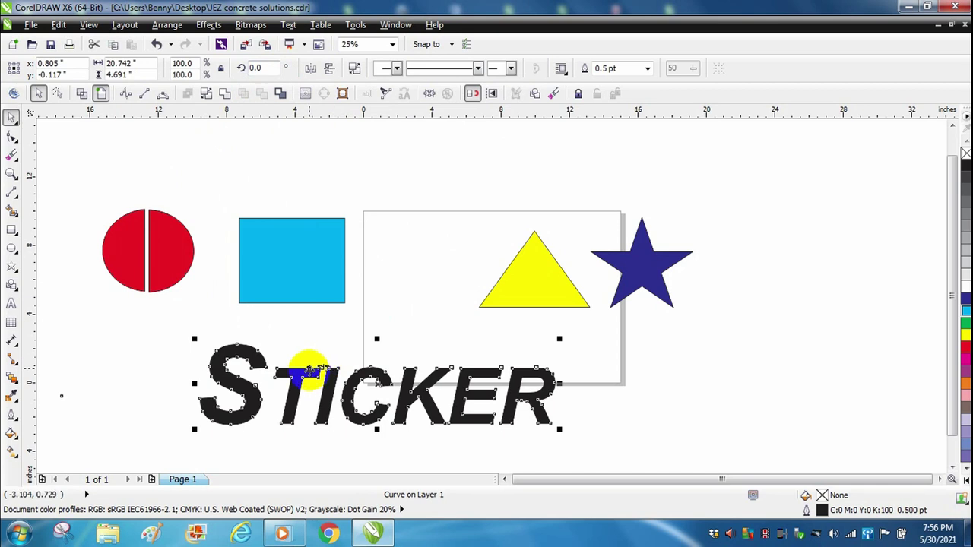
{"action": "left_click_drag", "start_coordinate": [307, 372], "coordinate": [289, 402]}
{"action": "left_click", "coordinate": [419, 271]}
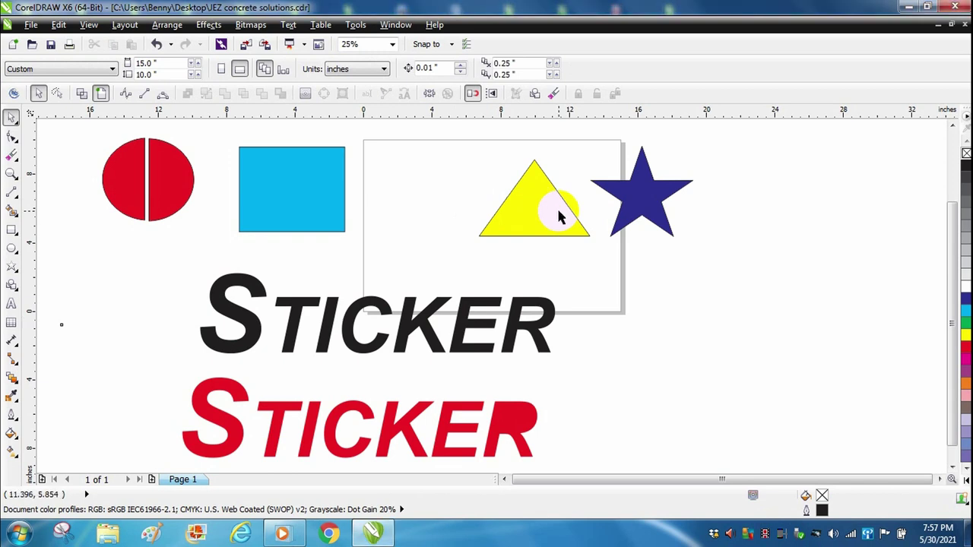
Step: Move the blue rectangle below the star and place the yellow triangle over it at about x 19.4, y 0.1 inches
{"action": "left_click", "coordinate": [500, 211]}
{"action": "left_click", "coordinate": [447, 207]}
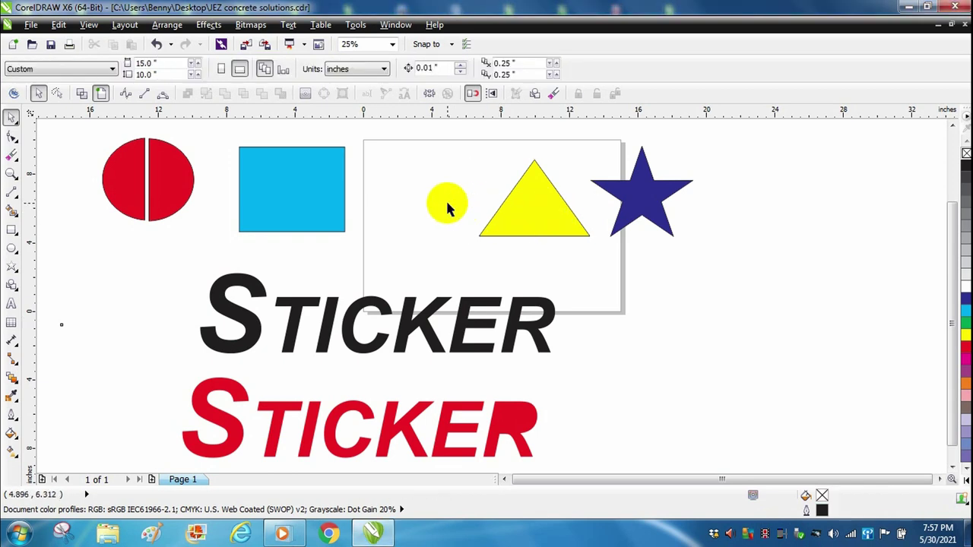
{"action": "left_click", "coordinate": [317, 202]}
{"action": "left_click_drag", "start_coordinate": [317, 202], "coordinate": [697, 310]}
{"action": "left_click", "coordinate": [547, 194]}
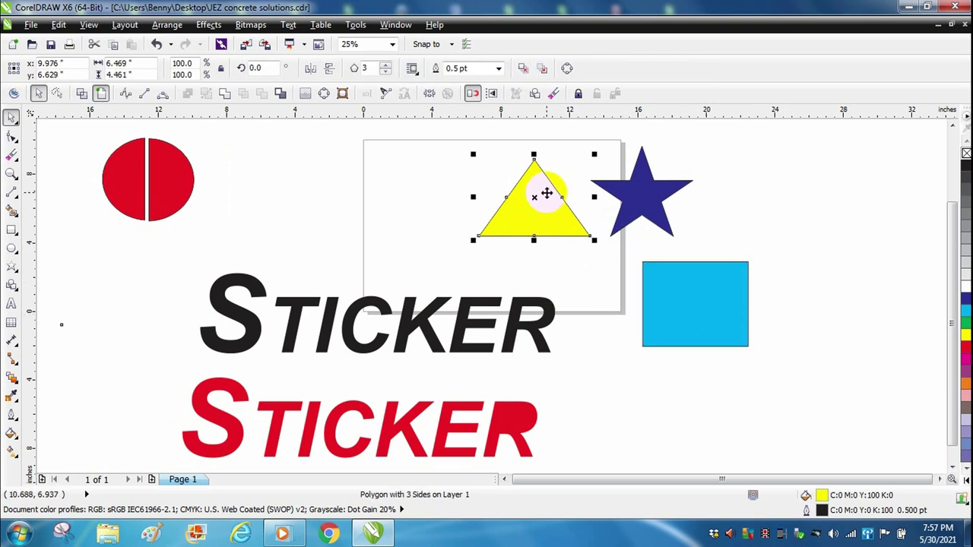
{"action": "left_click_drag", "start_coordinate": [547, 193], "coordinate": [707, 301]}
{"action": "left_click", "coordinate": [702, 380]}
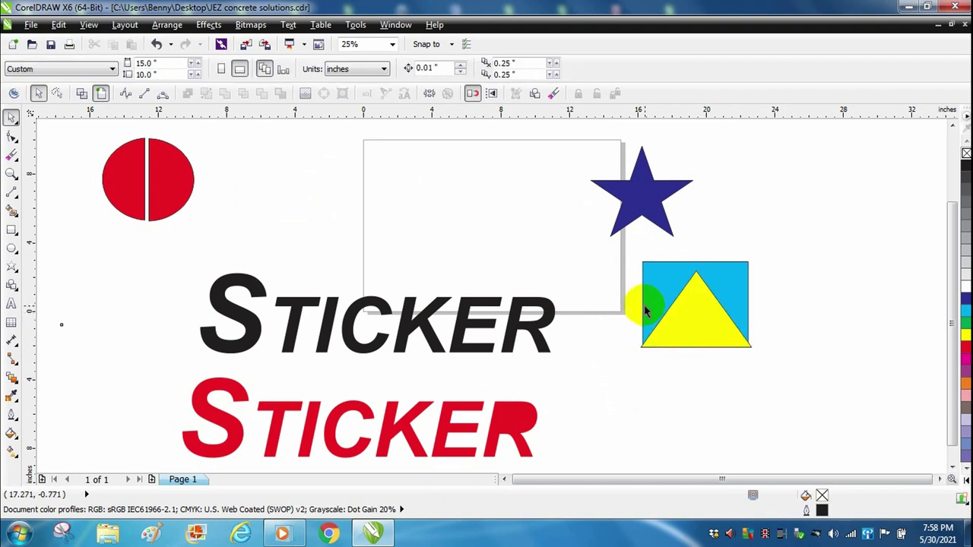
Step: Cut the triangle's overlap out of the blue rectangle and move the yellow triangle down below it
{"action": "left_click", "coordinate": [682, 314]}
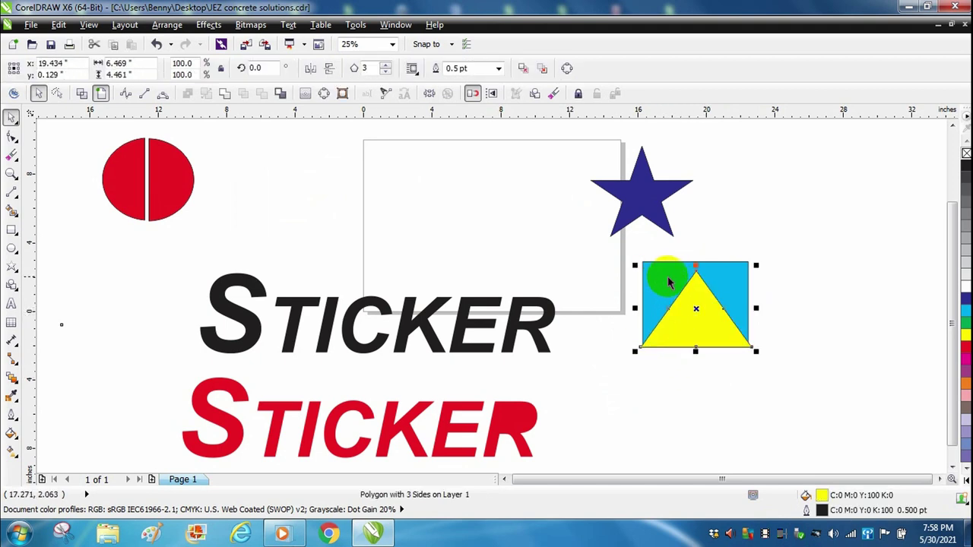
{"action": "left_click", "coordinate": [672, 367]}
{"action": "left_click_drag", "start_coordinate": [617, 244], "coordinate": [827, 394]}
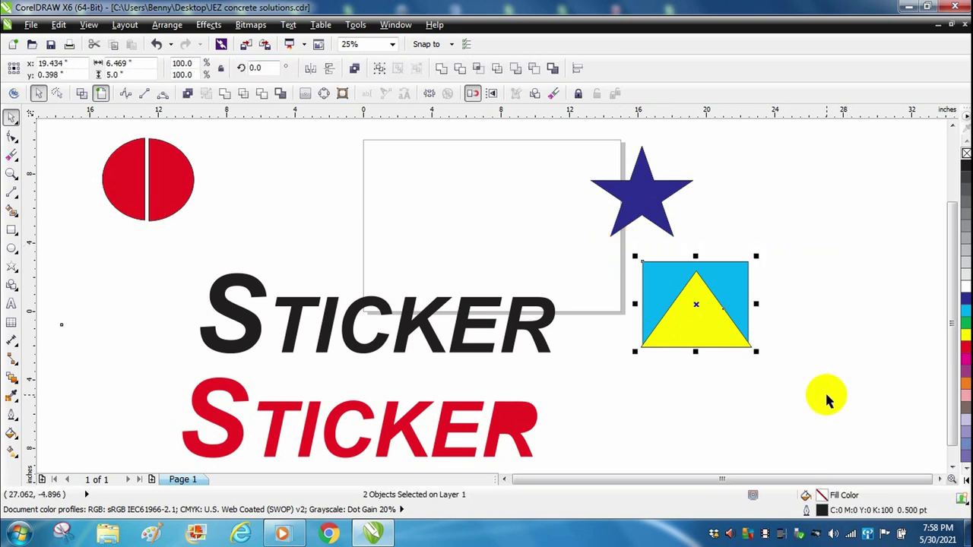
{"action": "left_click", "coordinate": [261, 97]}
{"action": "left_click_drag", "start_coordinate": [690, 329], "coordinate": [700, 390]}
Step: Remove the outline from the cut blue rectangle
{"action": "left_click", "coordinate": [662, 286]}
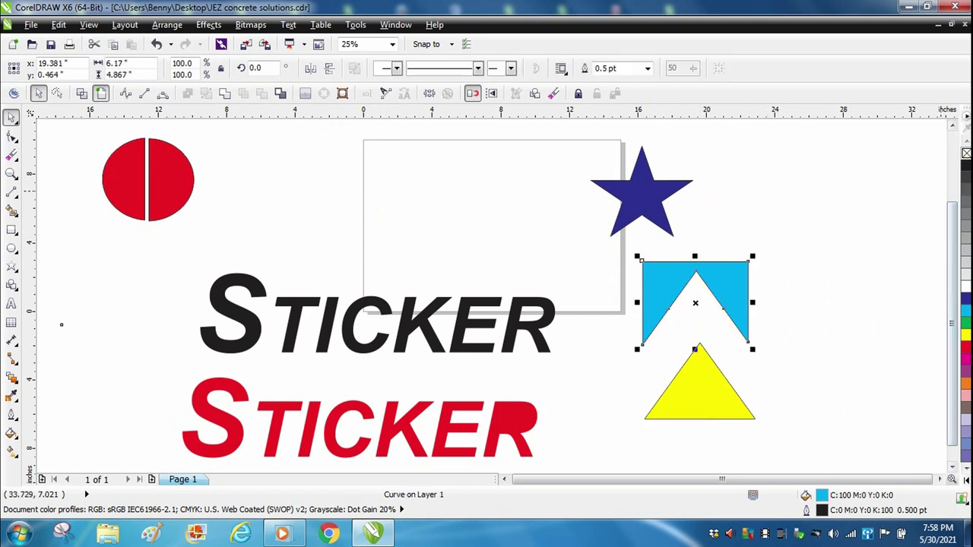
{"action": "right_click", "coordinate": [964, 153]}
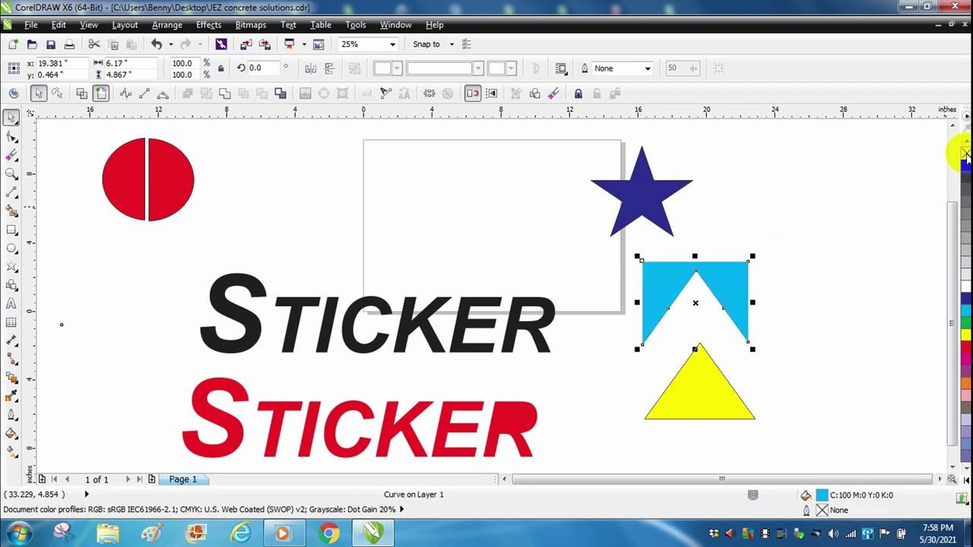
{"action": "left_click", "coordinate": [859, 269]}
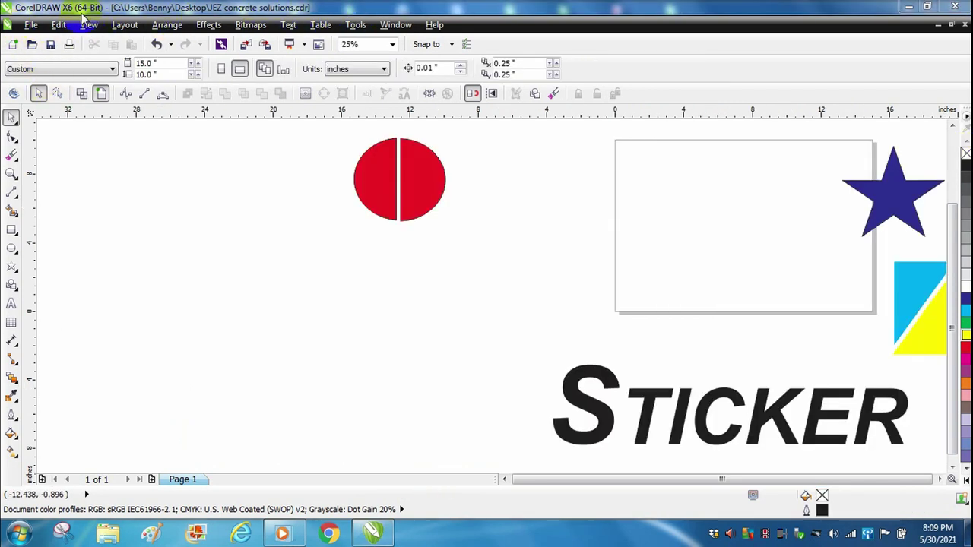
{"action": "left_click", "coordinate": [28, 25]}
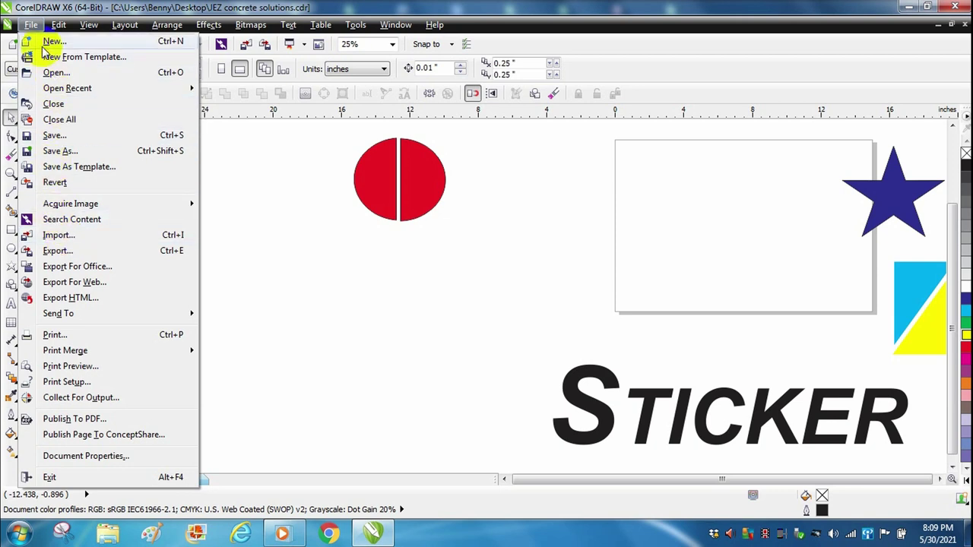
{"action": "mouse_move", "coordinate": [57, 27]}
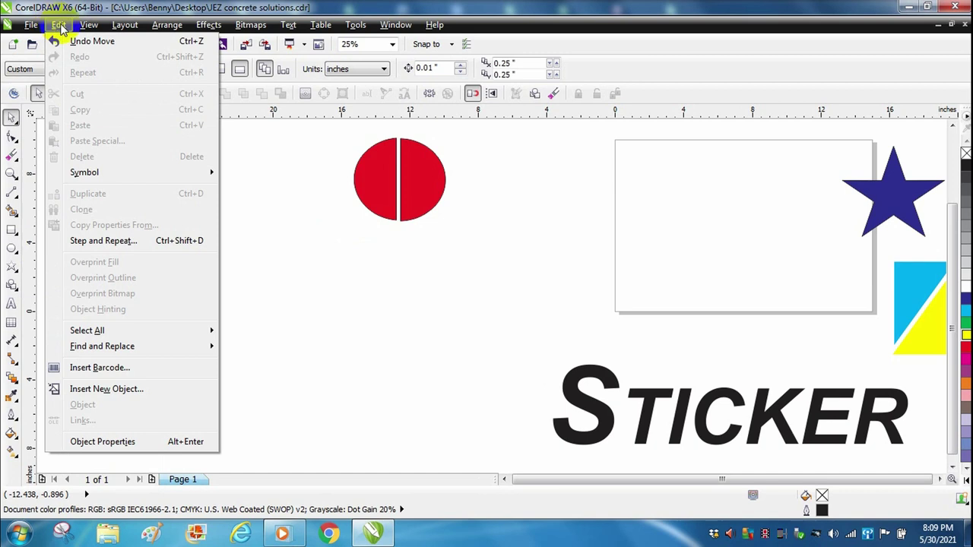
{"action": "left_click", "coordinate": [310, 215]}
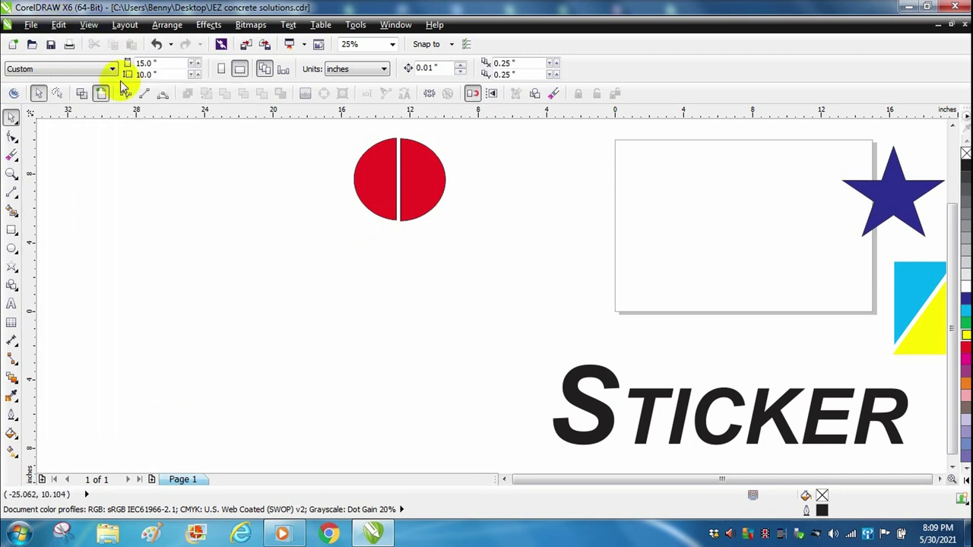
Step: Delete the STICKER curve and undo the deletion
{"action": "left_click", "coordinate": [59, 25]}
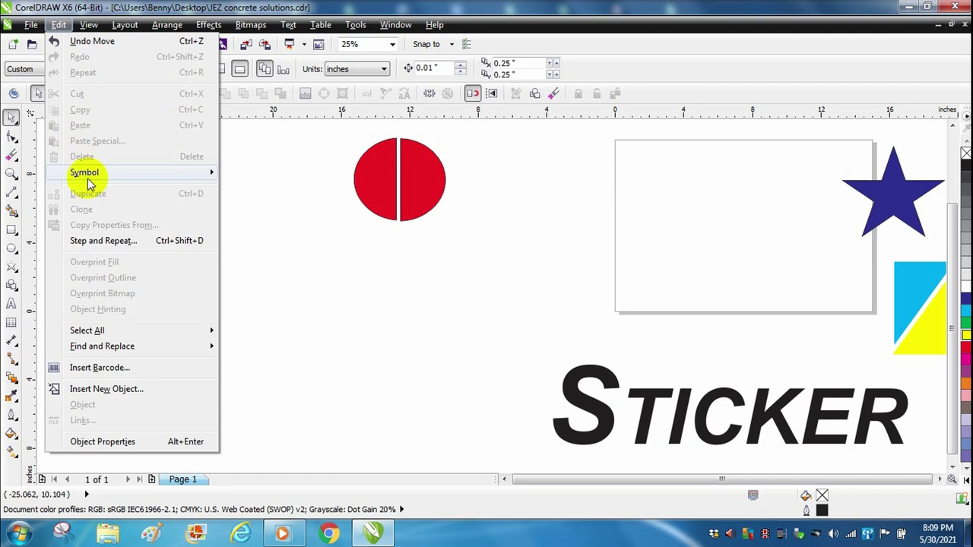
{"action": "mouse_move", "coordinate": [85, 172]}
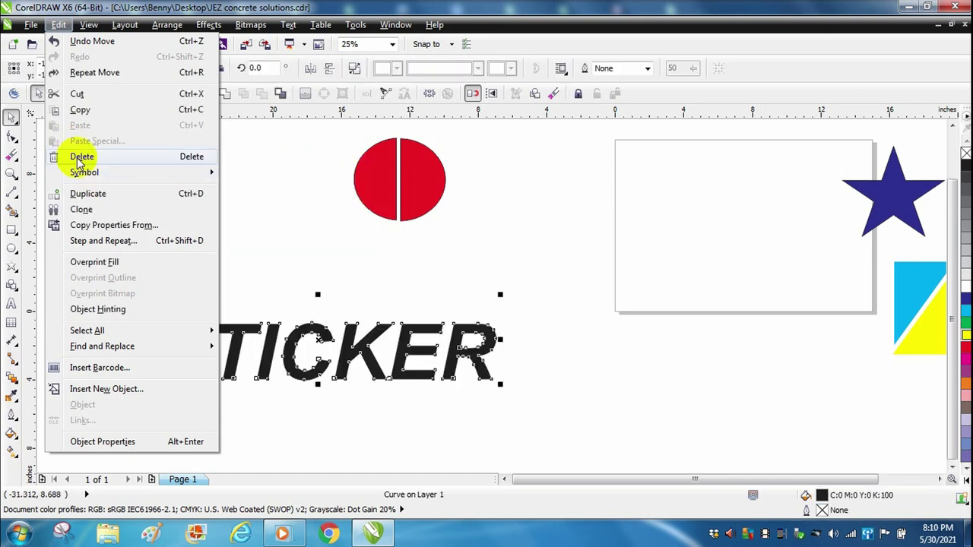
{"action": "left_click", "coordinate": [79, 158]}
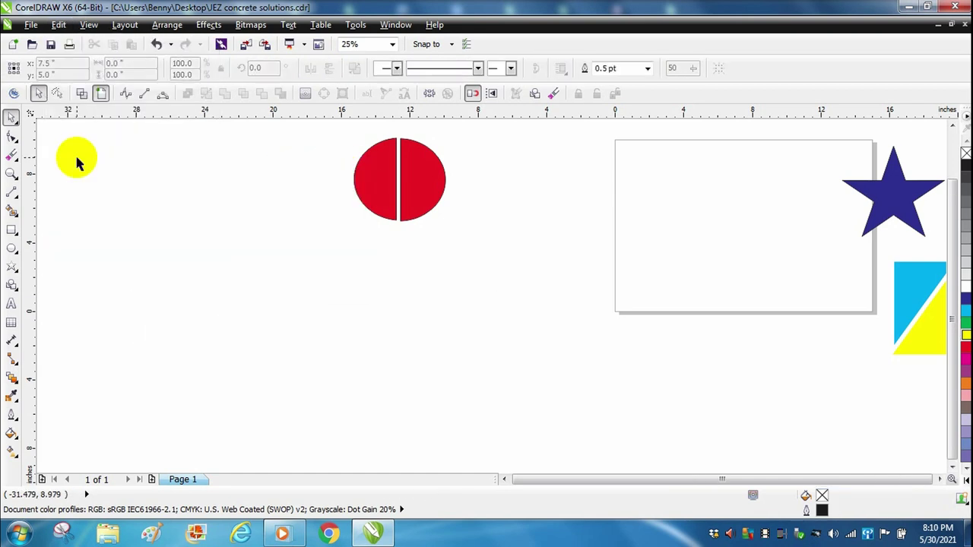
{"action": "key", "text": "ctrl+z"}
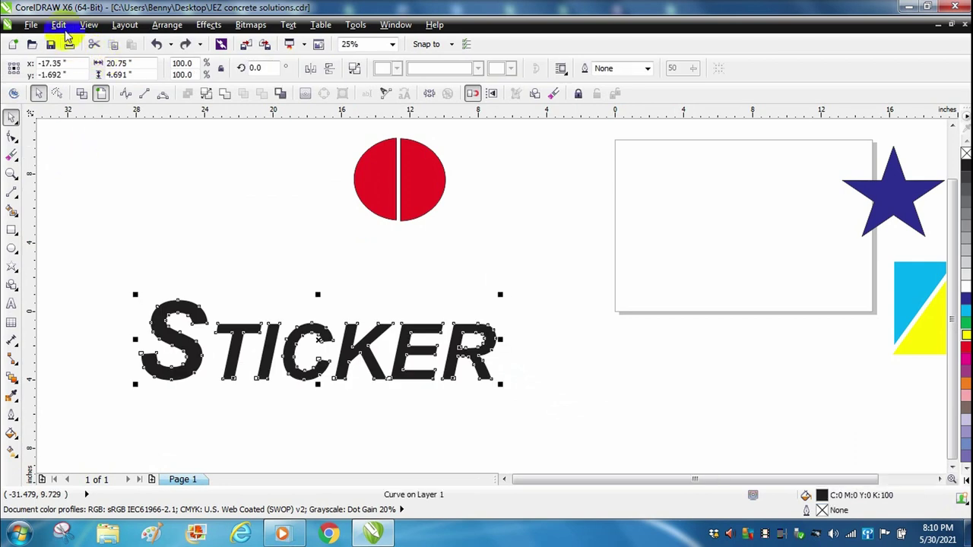
{"action": "left_click", "coordinate": [59, 26]}
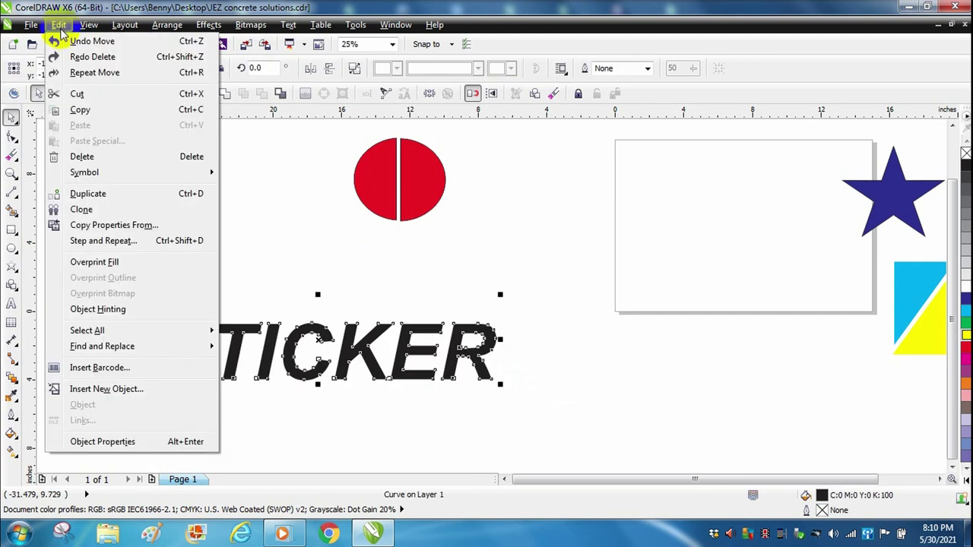
{"action": "left_click", "coordinate": [336, 276]}
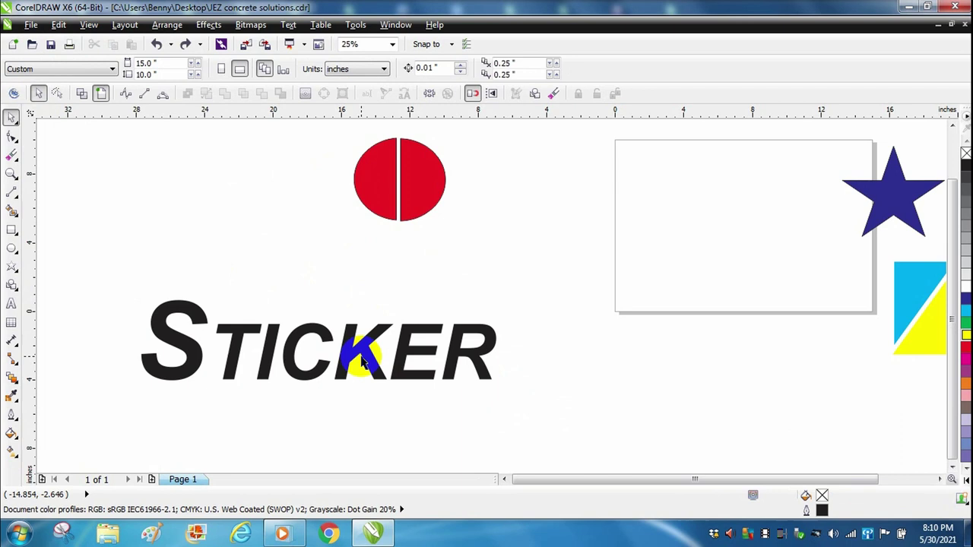
Step: Select the STICKER curve below the red ellipse and delete it
{"action": "right_click", "coordinate": [361, 363]}
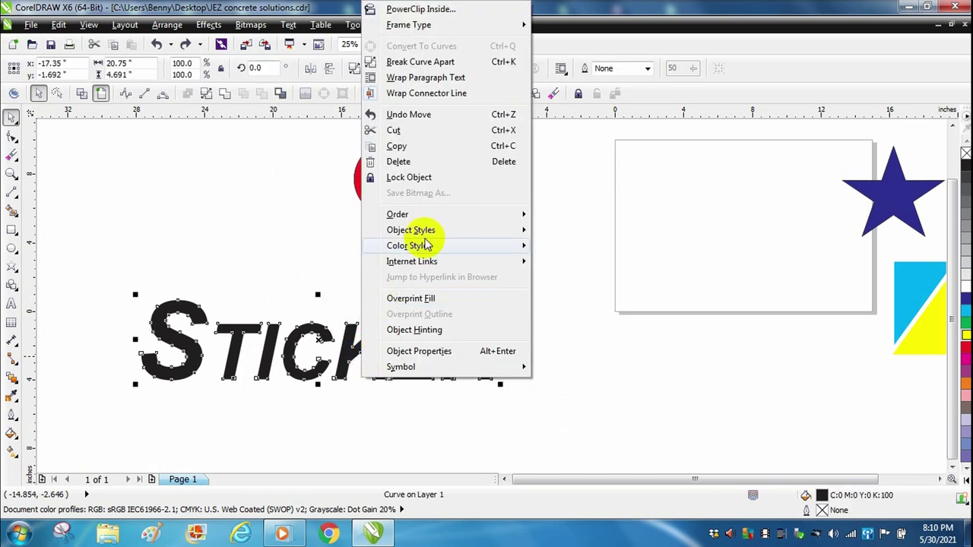
{"action": "mouse_move", "coordinate": [425, 244]}
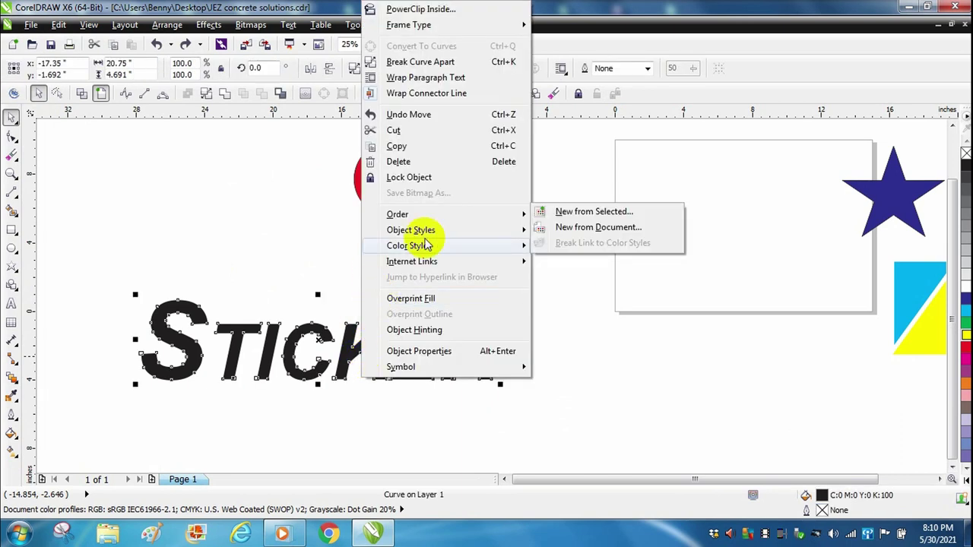
{"action": "left_click", "coordinate": [298, 232]}
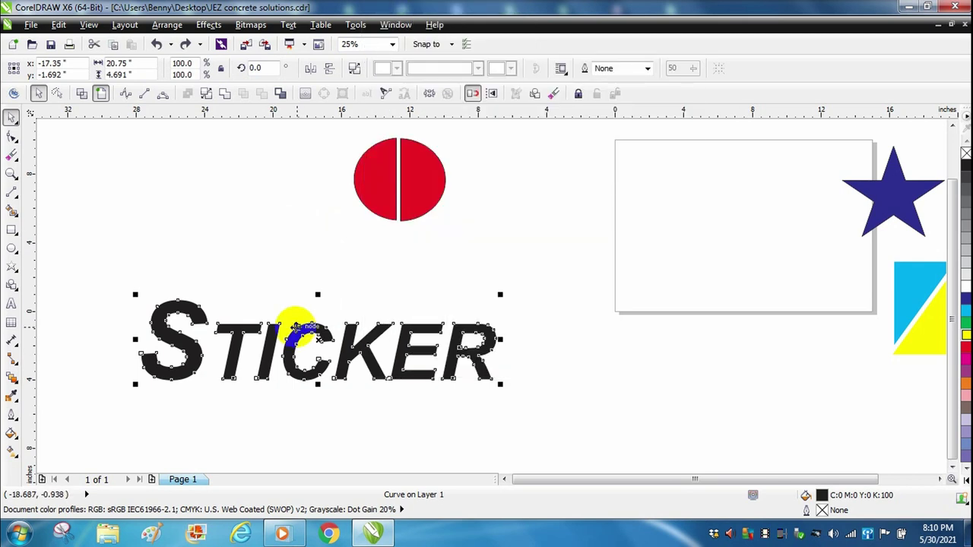
{"action": "key", "text": "Delete"}
Step: Add the artistic text "Sticker" in the empty area below the red ellipse and enlarge it to about 15.5 inches wide
{"action": "left_click", "coordinate": [12, 303]}
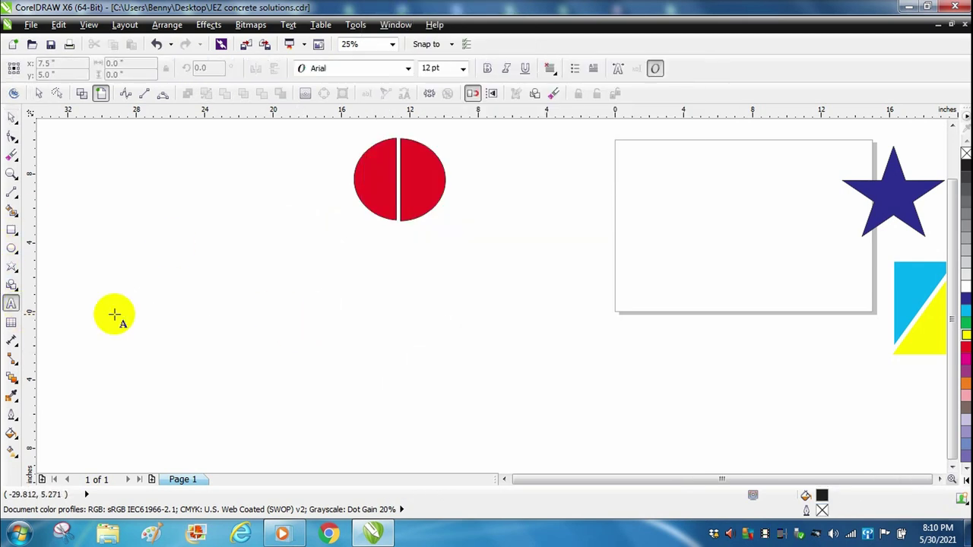
{"action": "left_click", "coordinate": [178, 314]}
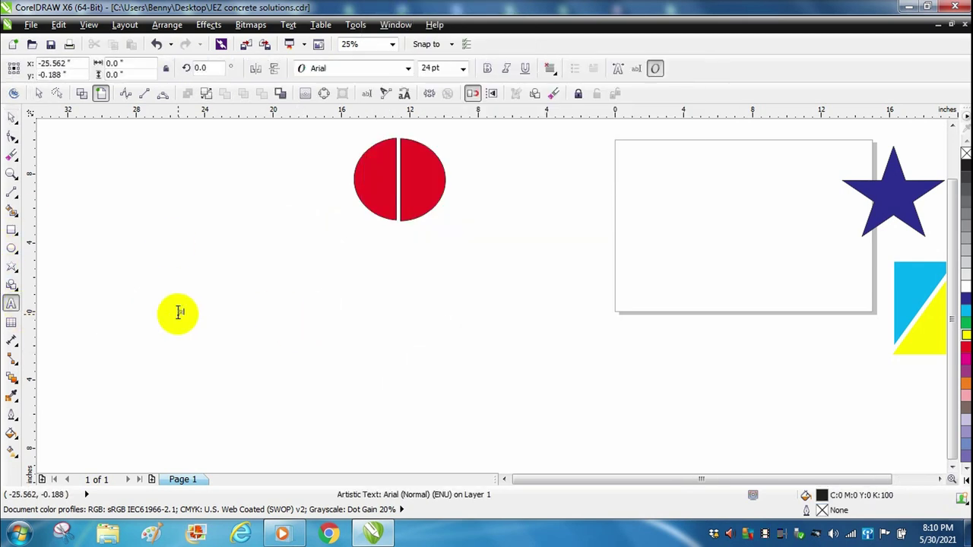
{"action": "key", "text": "Escape"}
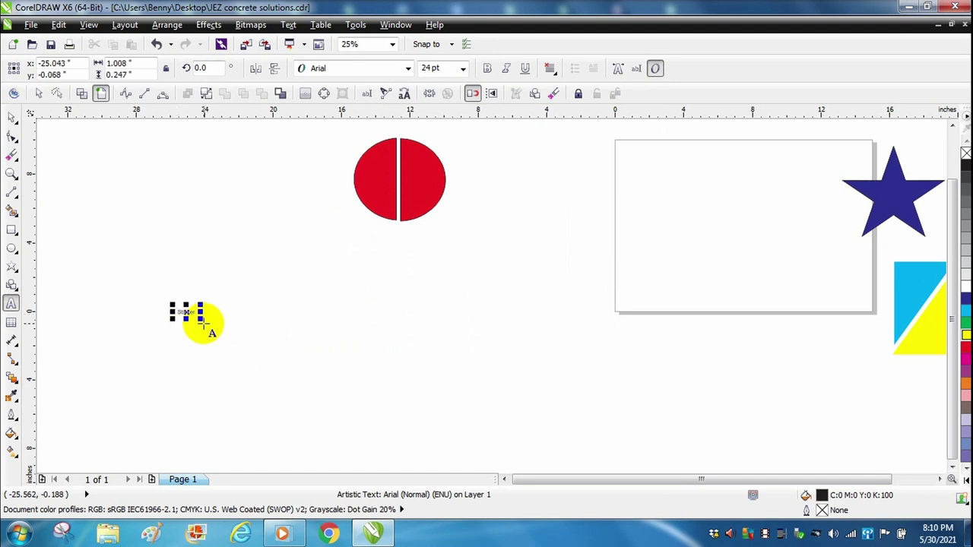
{"action": "left_click_drag", "start_coordinate": [202, 319], "coordinate": [341, 363]}
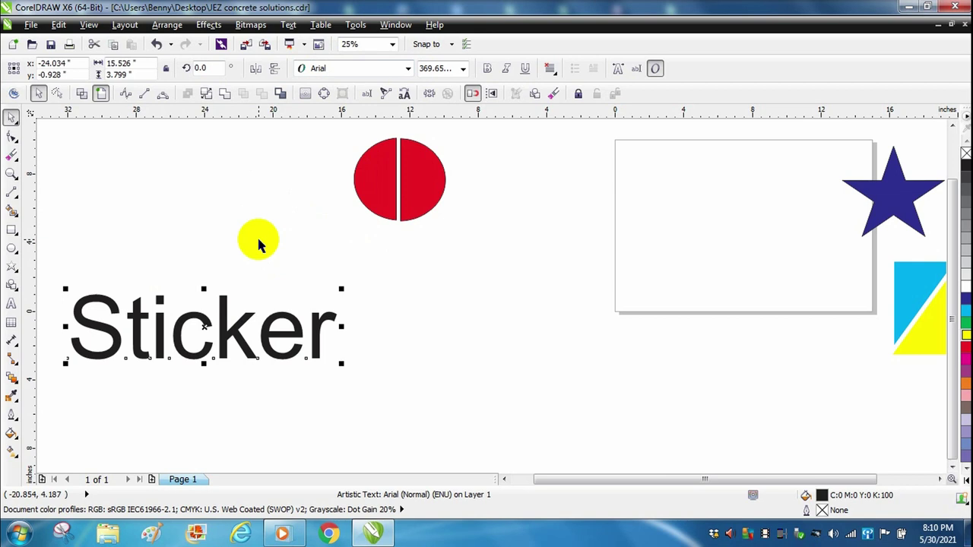
Step: Set the Sticker text's font to Yerbaluisa and enlarge it to about 21.6 inches wide below the red ellipse
{"action": "left_click", "coordinate": [349, 70]}
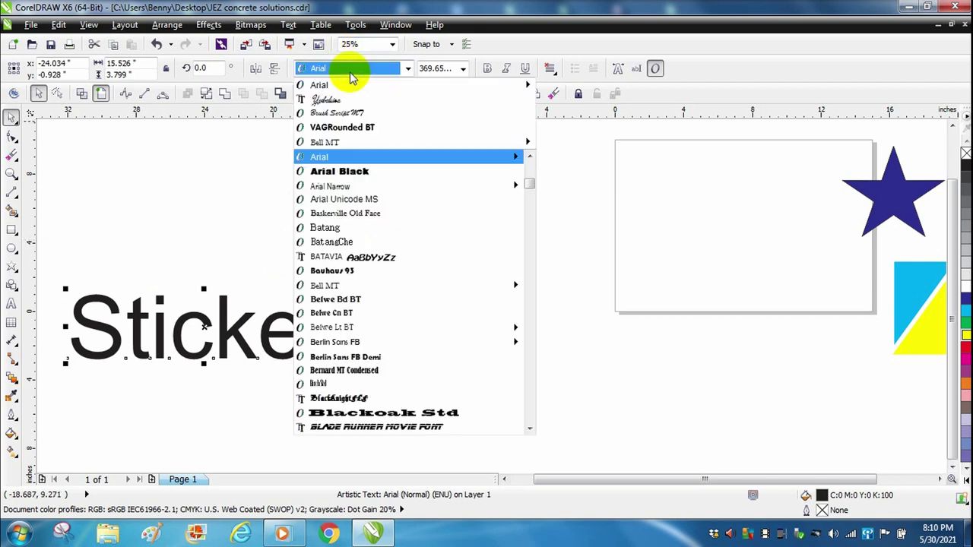
{"action": "left_click", "coordinate": [336, 98]}
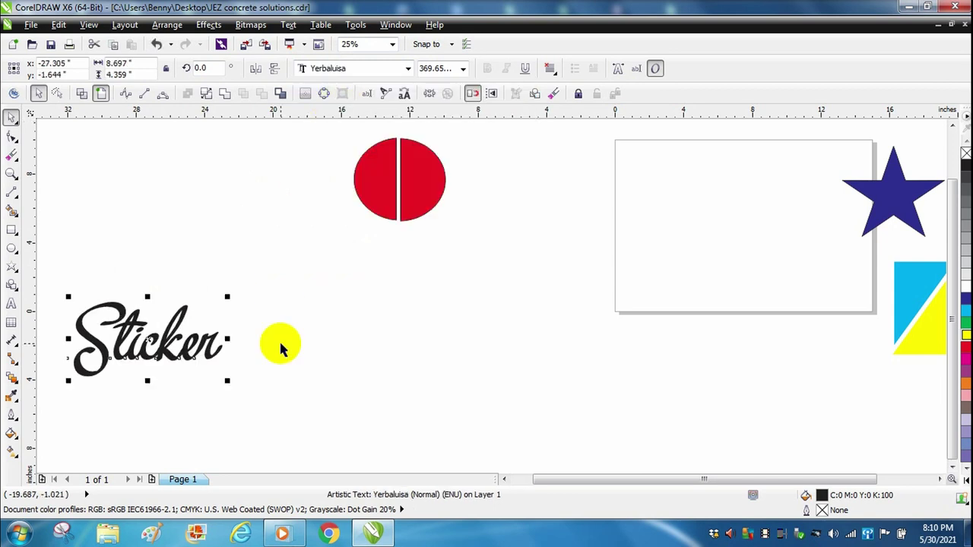
{"action": "left_click_drag", "start_coordinate": [226, 383], "coordinate": [353, 444]}
{"action": "left_click_drag", "start_coordinate": [237, 380], "coordinate": [270, 328]}
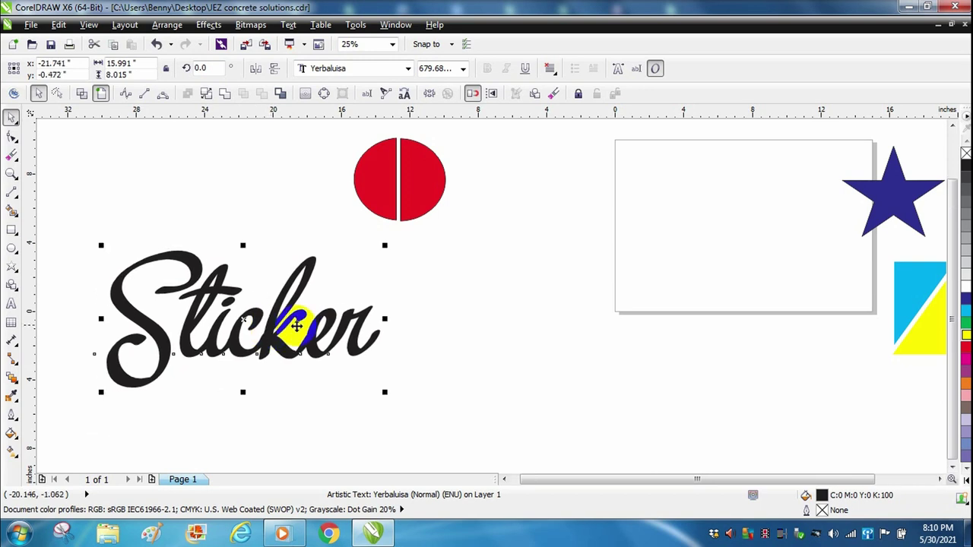
{"action": "left_click", "coordinate": [548, 299]}
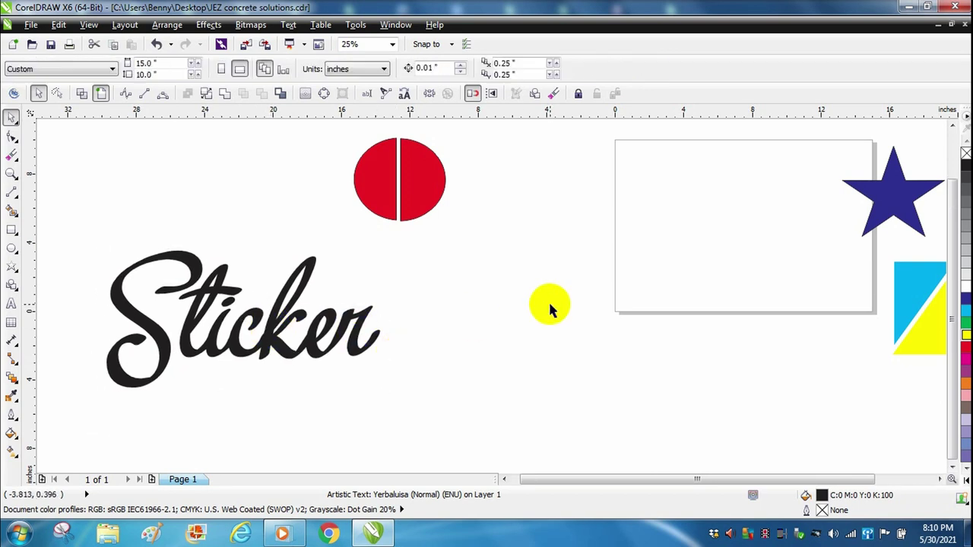
{"action": "left_click", "coordinate": [368, 342]}
{"action": "left_click_drag", "start_coordinate": [385, 390], "coordinate": [481, 440]}
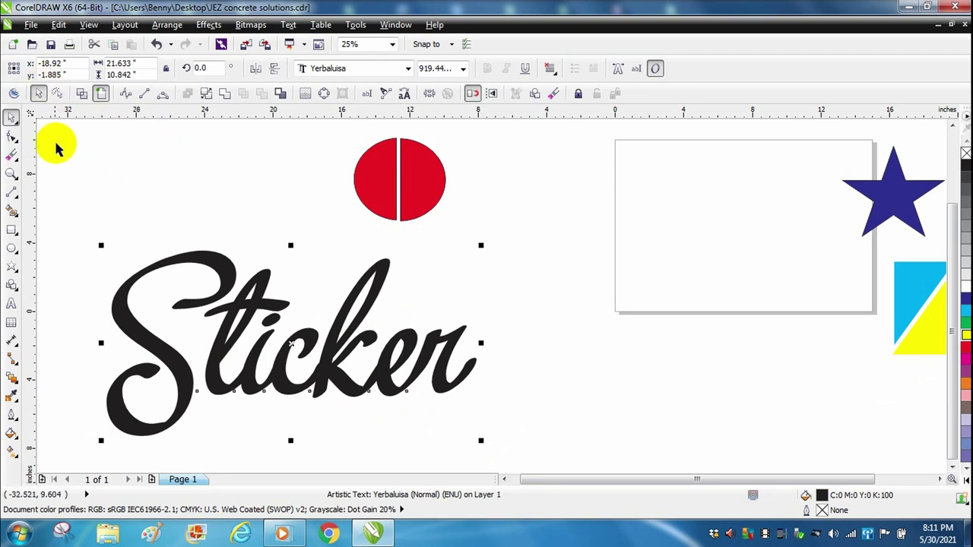
Step: Switch the drawing display to Wireframe view to examine the overlapping outlines of the Sticker letters
{"action": "left_click", "coordinate": [89, 25]}
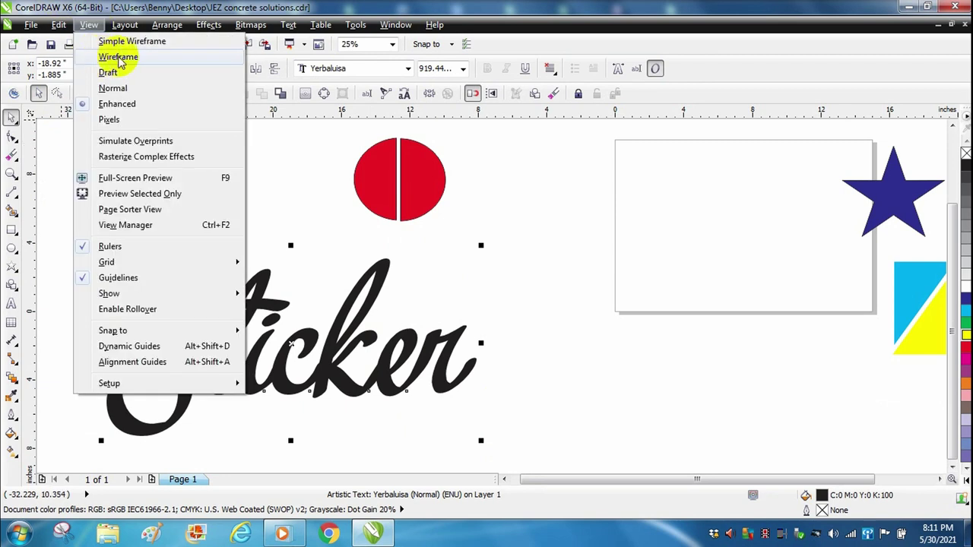
{"action": "left_click", "coordinate": [114, 58]}
{"action": "left_click", "coordinate": [196, 149]}
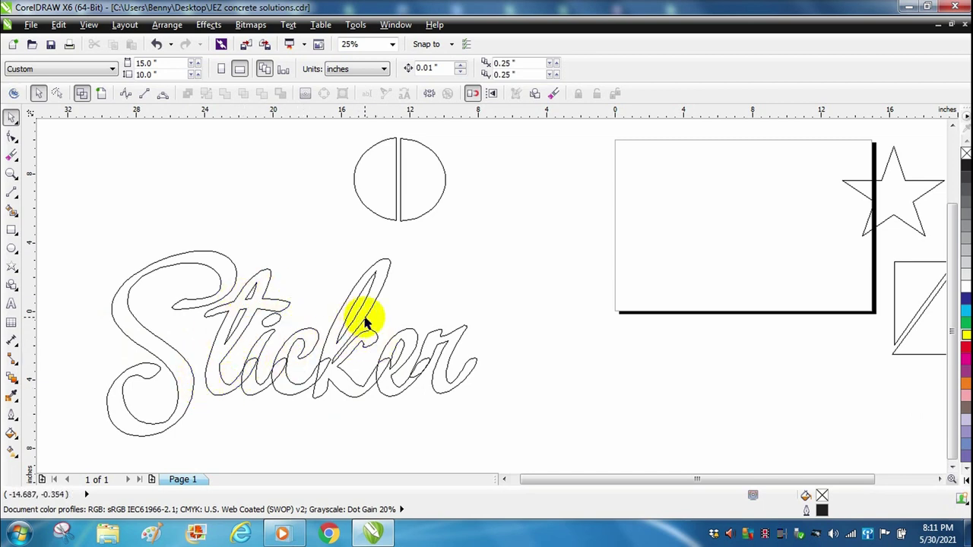
Step: Merge the overlapping script letters of the Sticker text into a single outer contour by creating a weld
{"action": "left_click", "coordinate": [383, 271]}
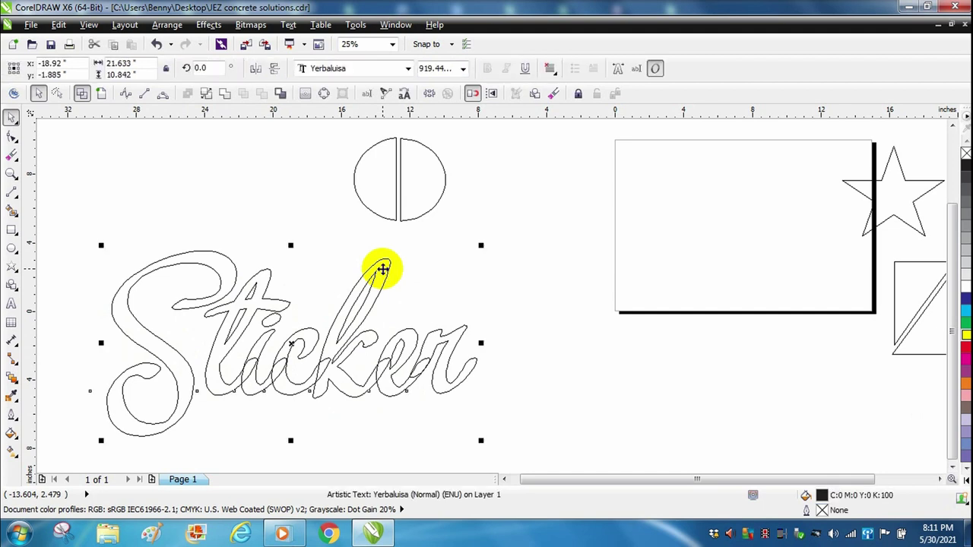
{"action": "left_click", "coordinate": [225, 94]}
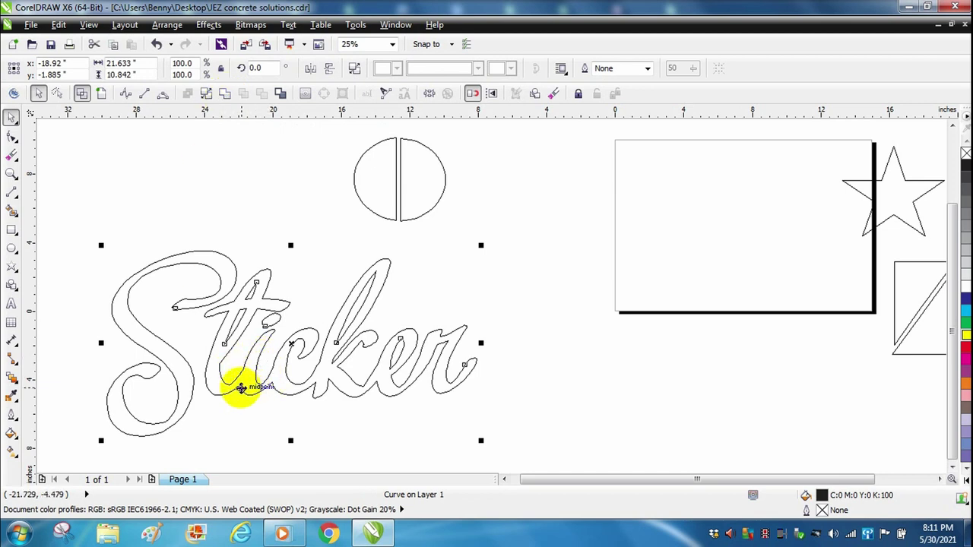
{"action": "key", "text": "Escape"}
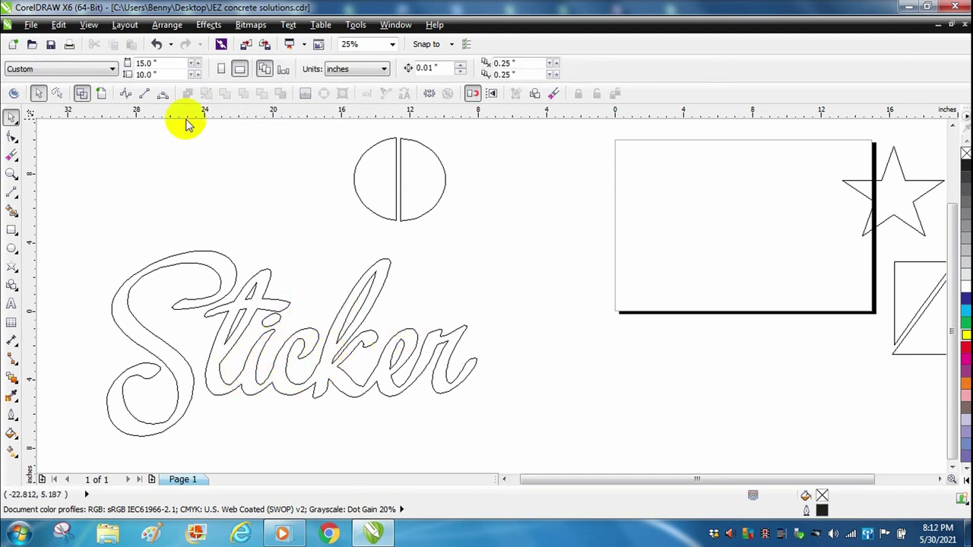
Step: Return the display to Enhanced view and move the welded Sticker curve about 1 inch to the left
{"action": "left_click", "coordinate": [85, 25]}
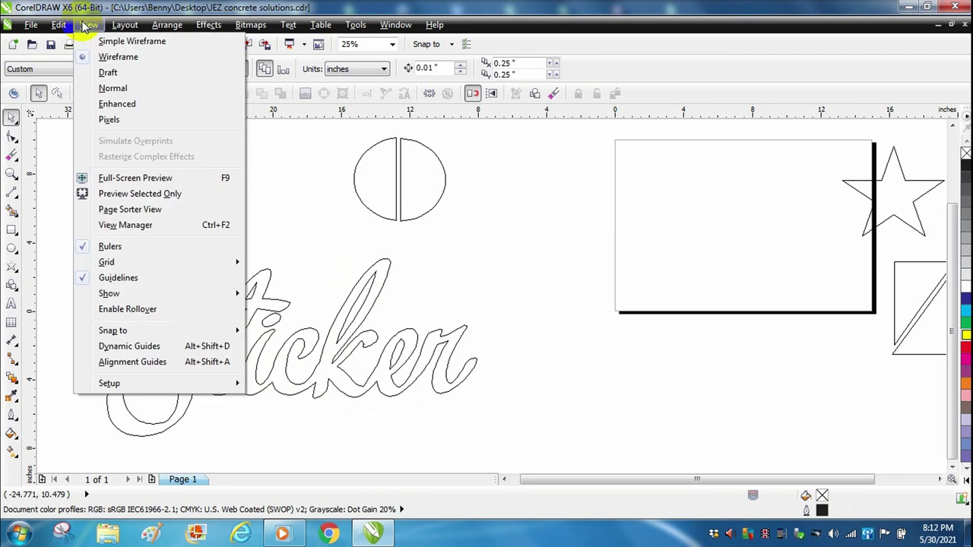
{"action": "left_click", "coordinate": [114, 104]}
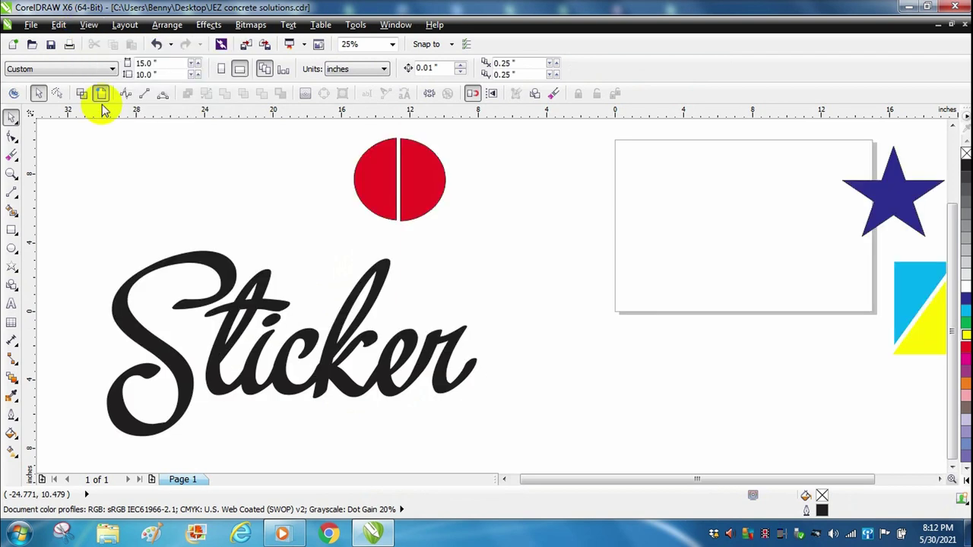
{"action": "left_click_drag", "start_coordinate": [236, 351], "coordinate": [217, 351]}
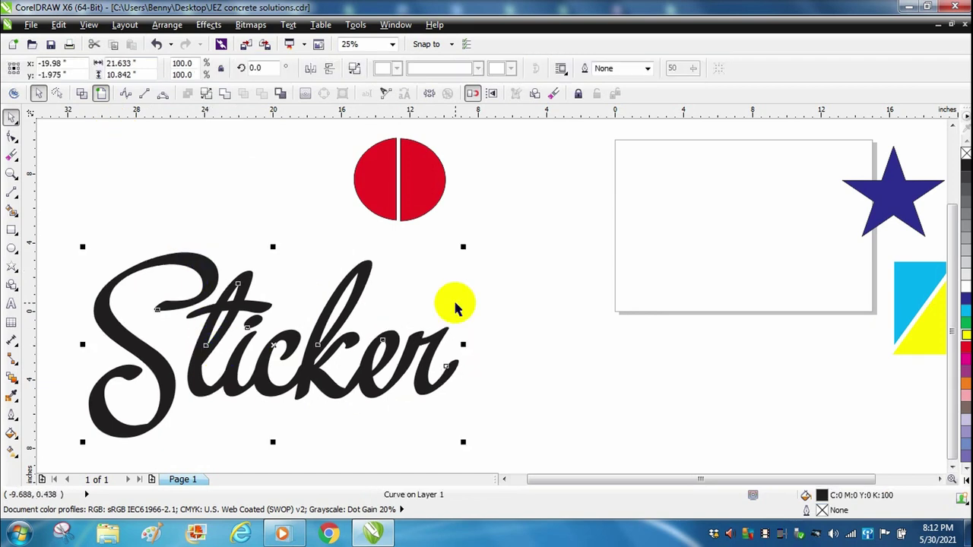
{"action": "left_click", "coordinate": [479, 321]}
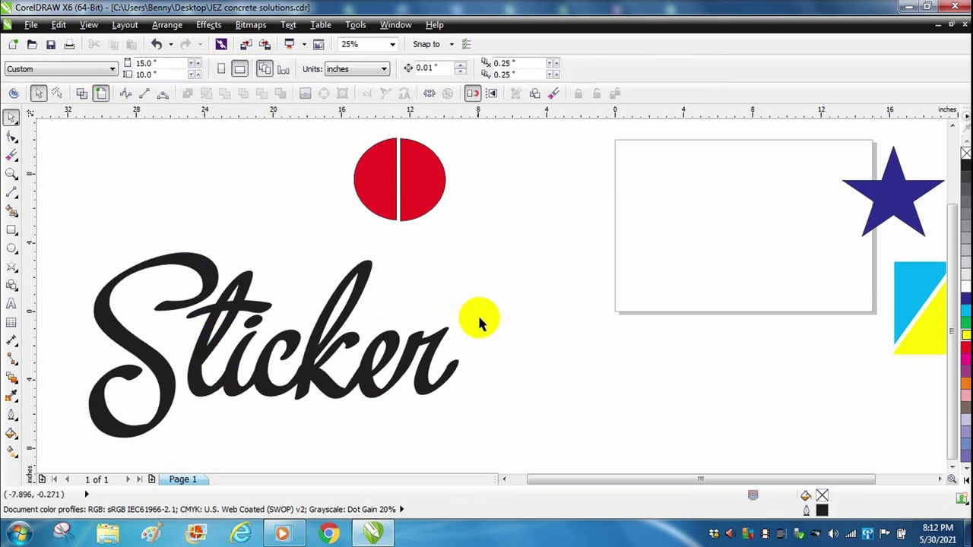
{"action": "left_click", "coordinate": [424, 337]}
{"action": "left_click", "coordinate": [458, 289]}
{"action": "mouse_move", "coordinate": [350, 339]}
{"action": "left_mouse_down"}
{"action": "mouse_move", "coordinate": [370, 389]}
{"action": "mouse_move", "coordinate": [358, 386]}
{"action": "left_mouse_up"}
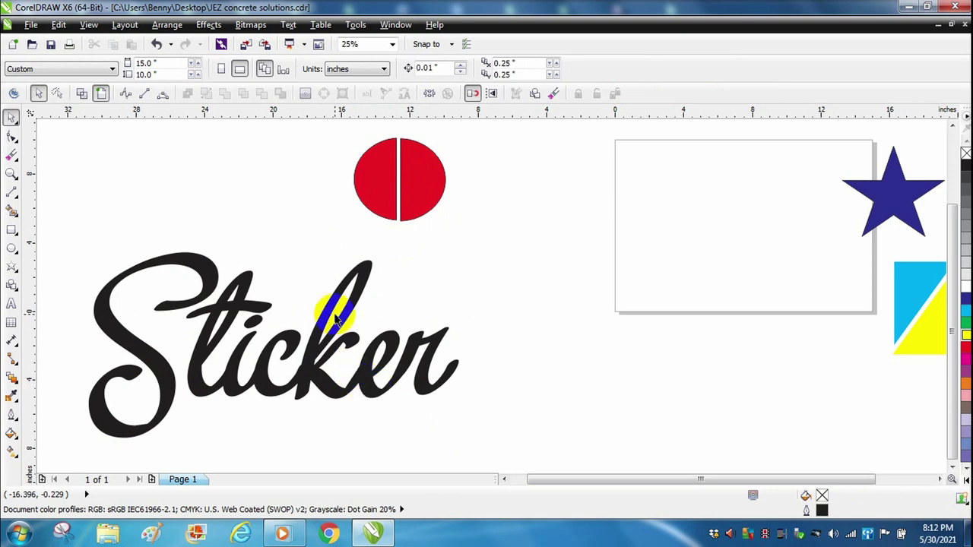
{"action": "left_click", "coordinate": [88, 25]}
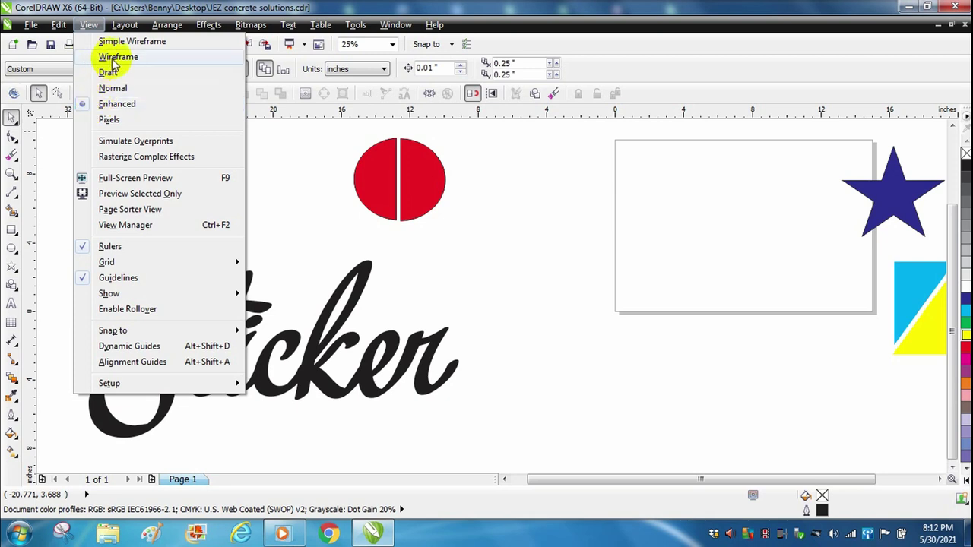
{"action": "left_click", "coordinate": [275, 195]}
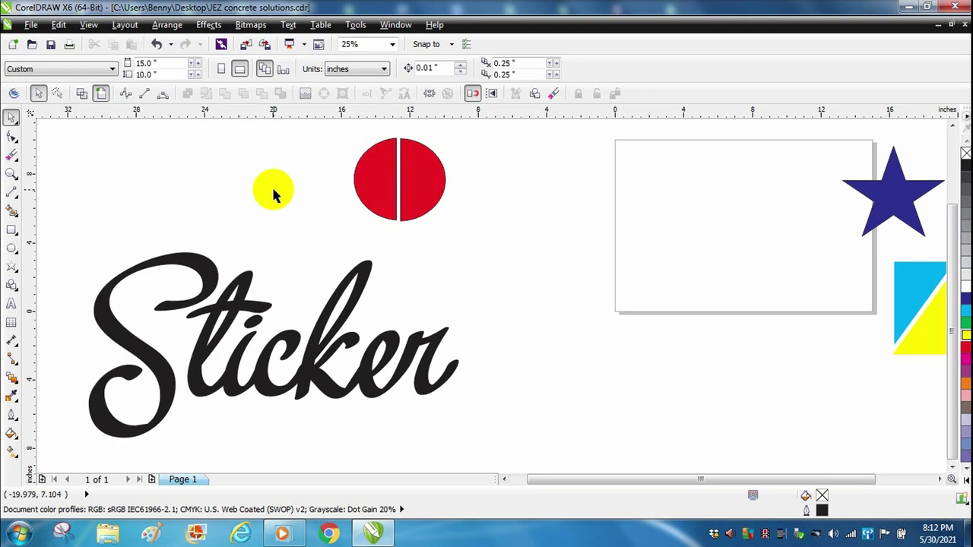
Step: Select the Sticker curve together with the blue star and view the option for sending cut lines to CM3
{"action": "left_click_drag", "start_coordinate": [80, 147], "coordinate": [626, 452]}
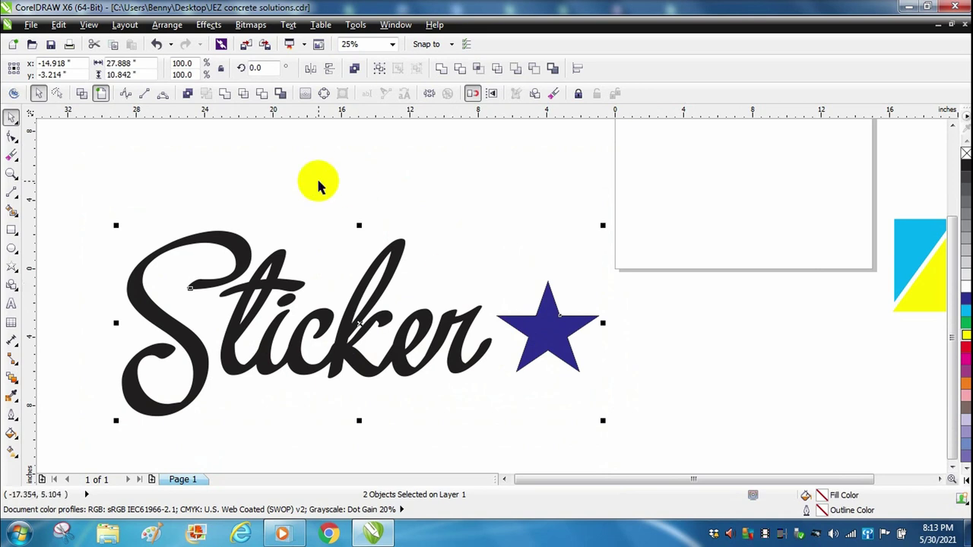
{"action": "left_click", "coordinate": [305, 48]}
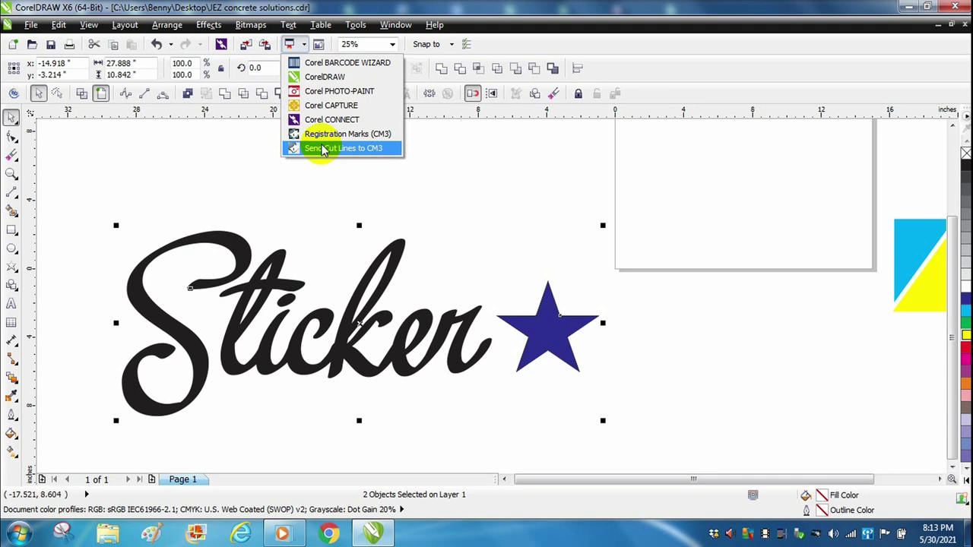
{"action": "left_click", "coordinate": [407, 219]}
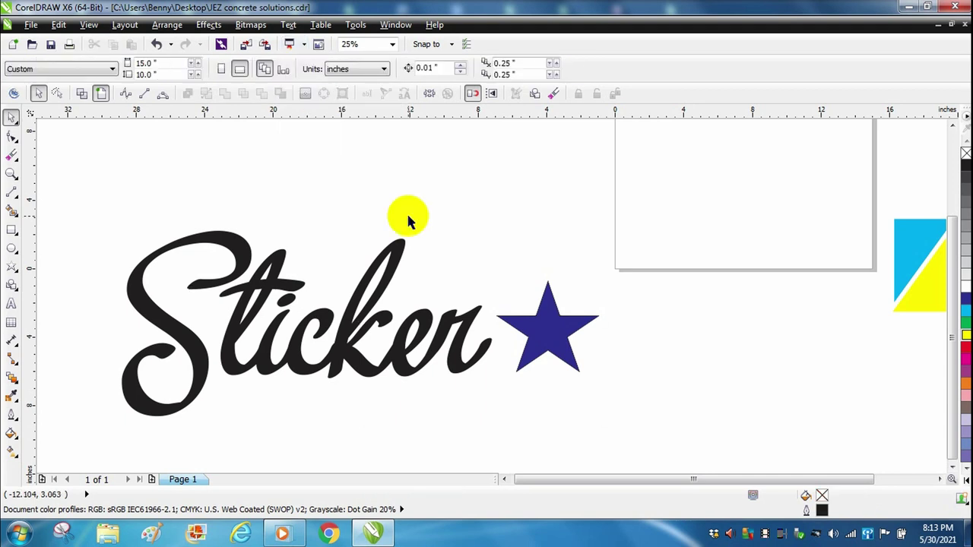